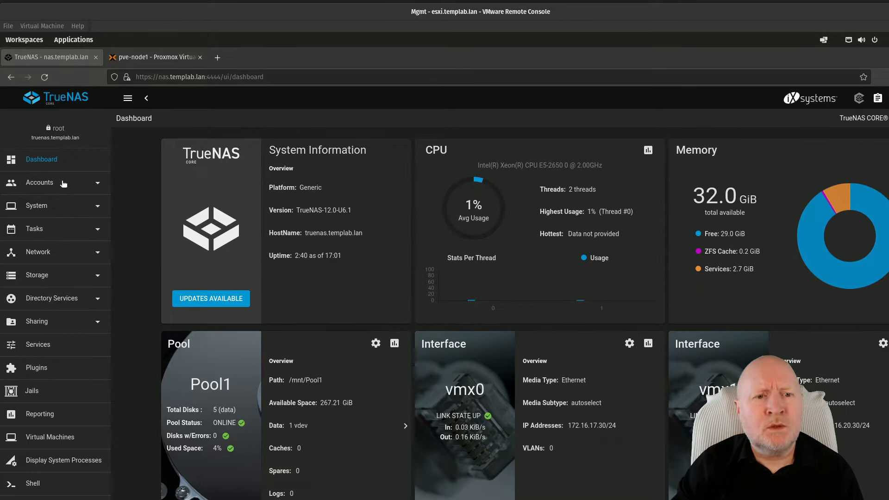
# Start a new user account with pveuser as both the full name and the username
pyautogui.click(45, 185)
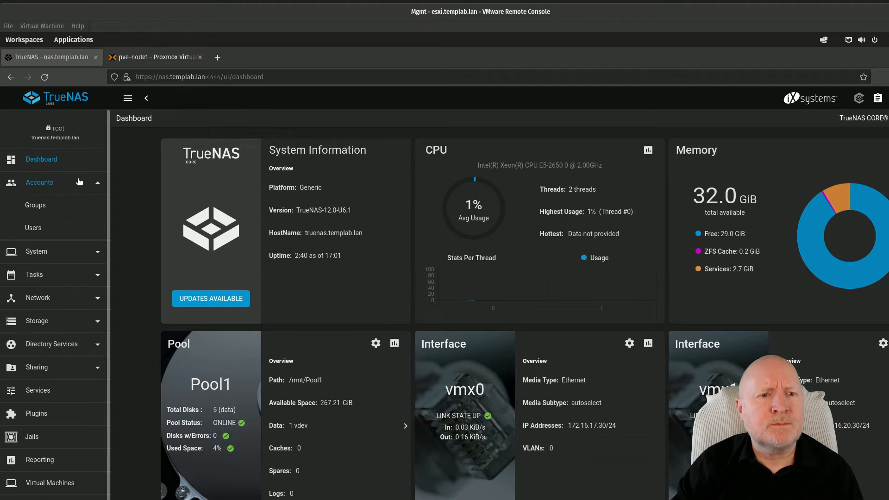
pyautogui.click(27, 228)
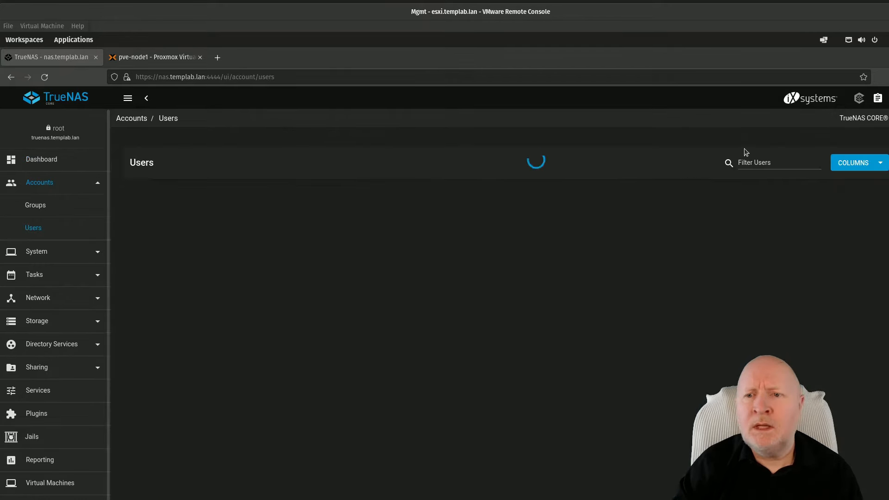
pyautogui.click(888, 162)
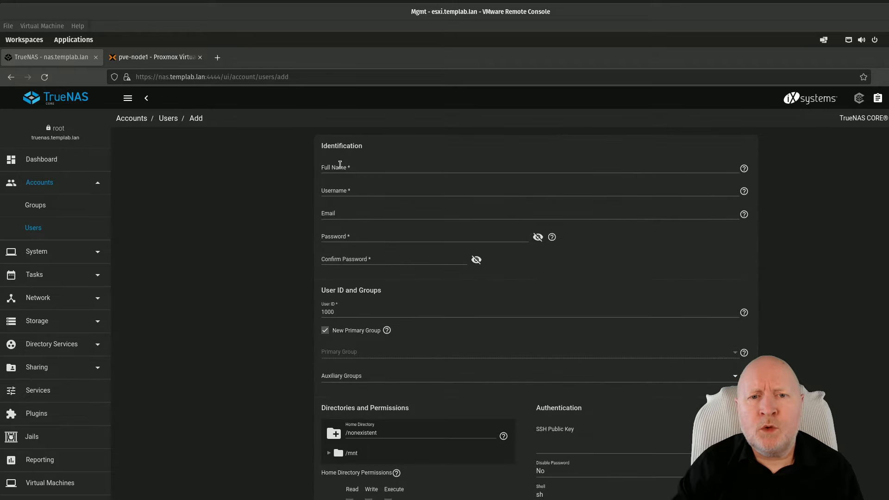
pyautogui.click(340, 165)
pyautogui.write('pv')
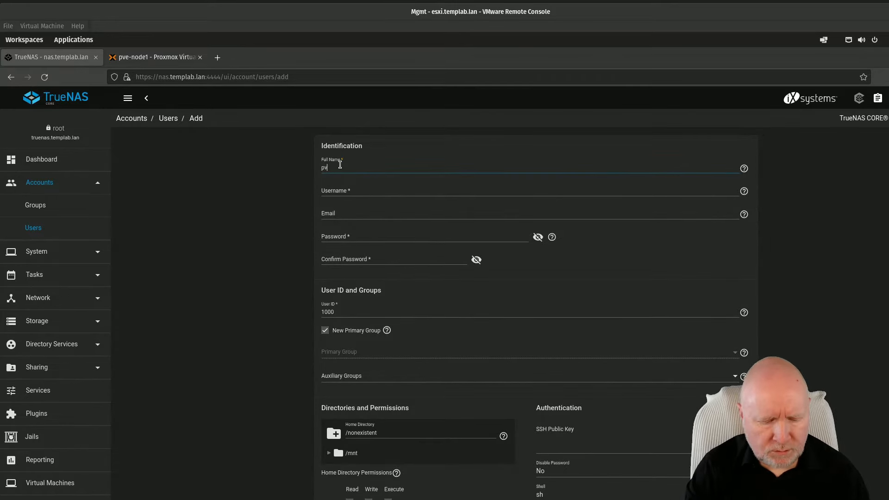
pyautogui.write('euser')
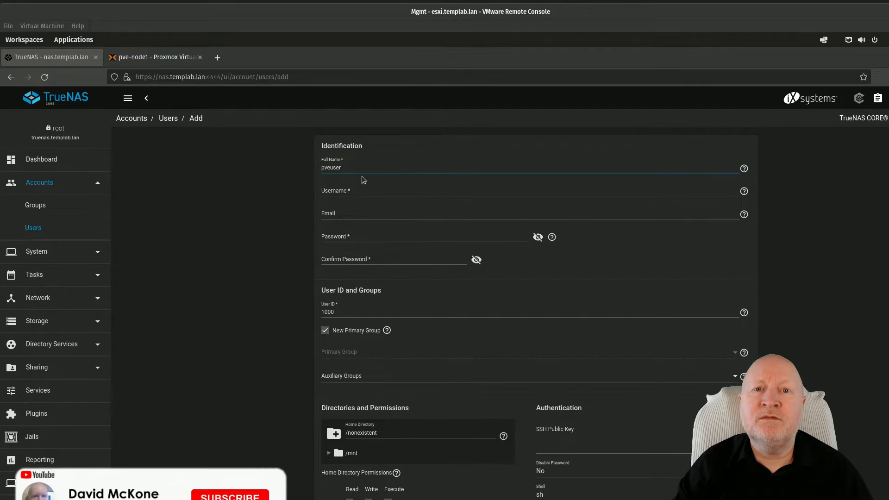
pyautogui.click(354, 197)
pyautogui.write('pveuser')
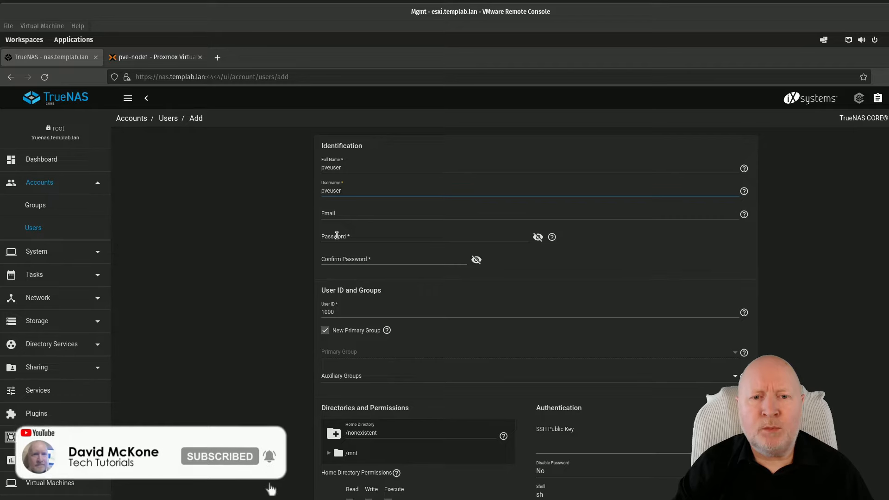
# Enter the new user's account password and repeat it in the confirmation field
pyautogui.click(350, 237)
pyautogui.write('••')
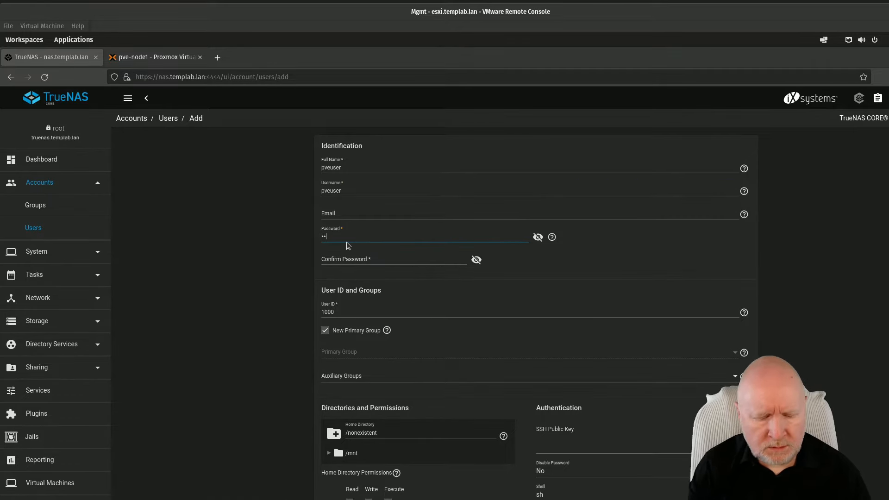
pyautogui.write('•••••••')
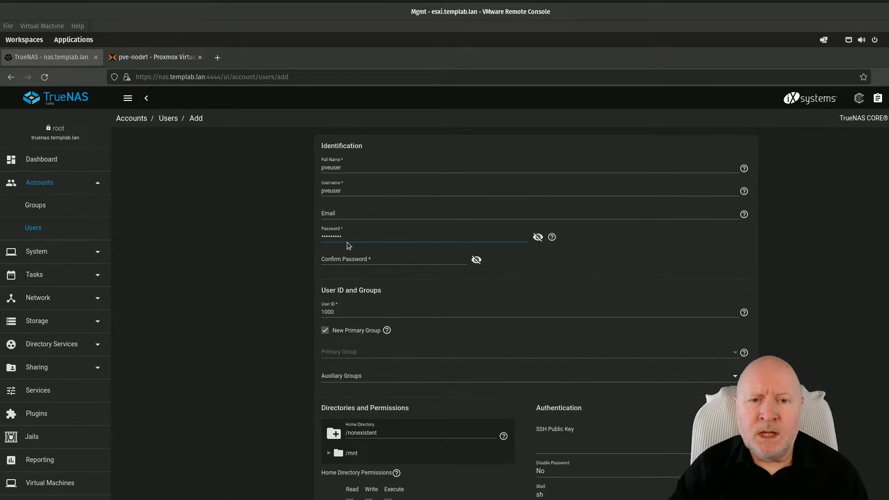
pyautogui.click(350, 258)
pyautogui.write('••')
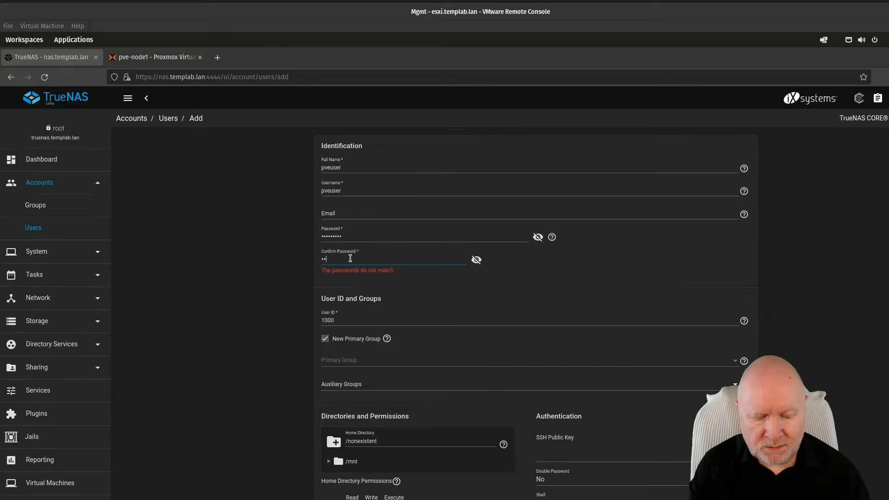
pyautogui.write('•••••••')
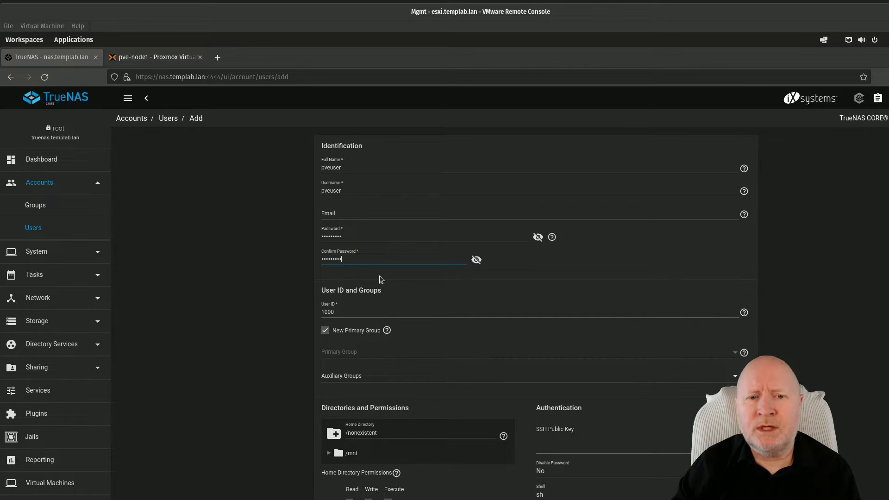
# Disable Samba Authentication for the new user and submit the account
pyautogui.scroll(-3, 405, 280)
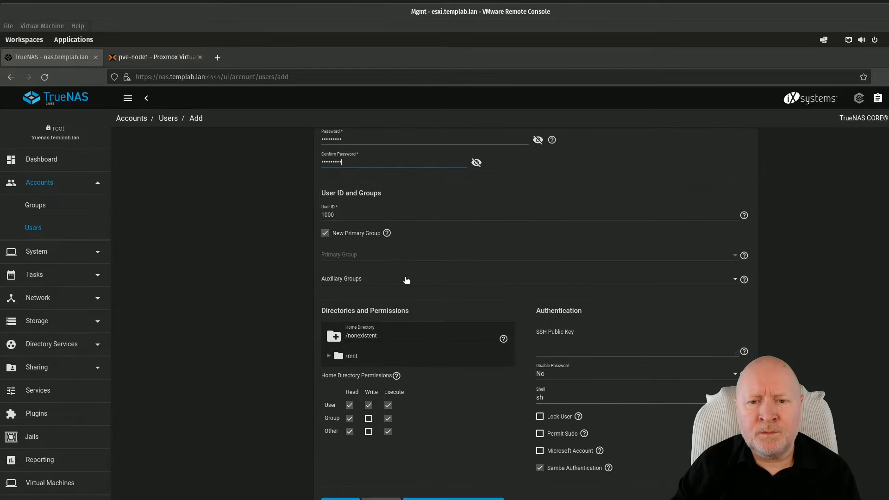
pyautogui.scroll(-1, 329, 304)
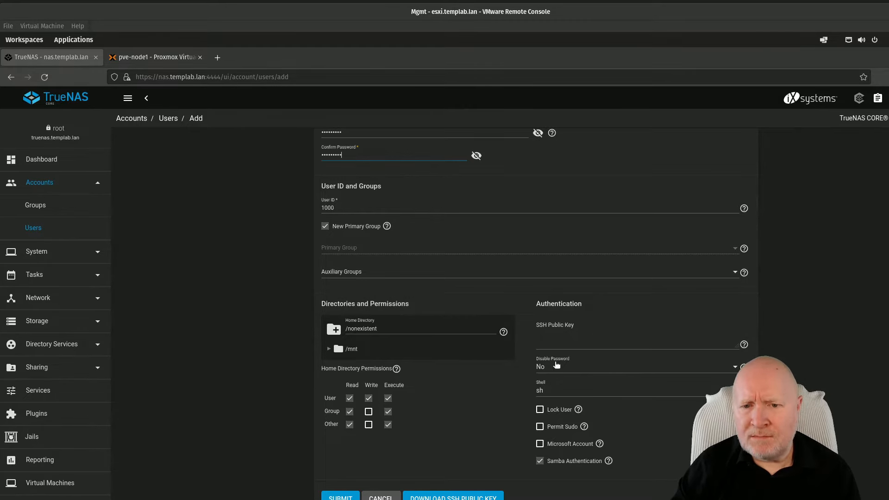
pyautogui.click(540, 465)
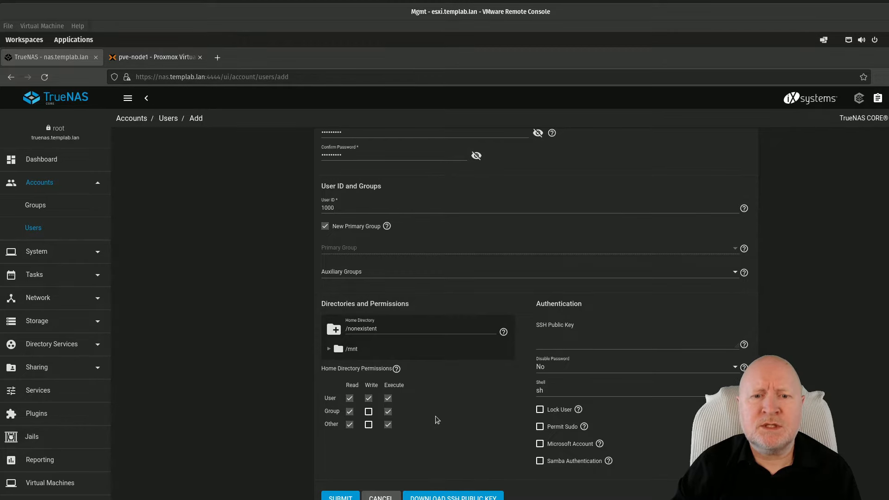
pyautogui.click(335, 497)
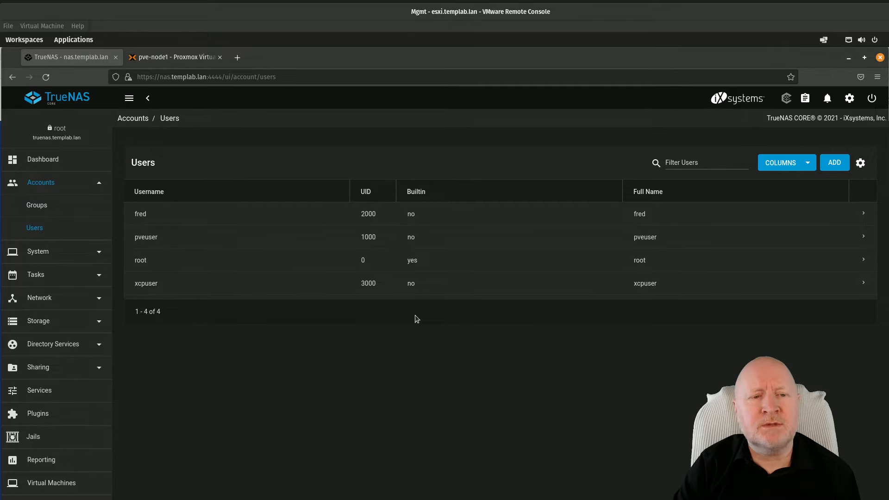
# Create a dataset named PVEVMS under Pool1 with the inherited lz4 compression level
pyautogui.click(96, 323)
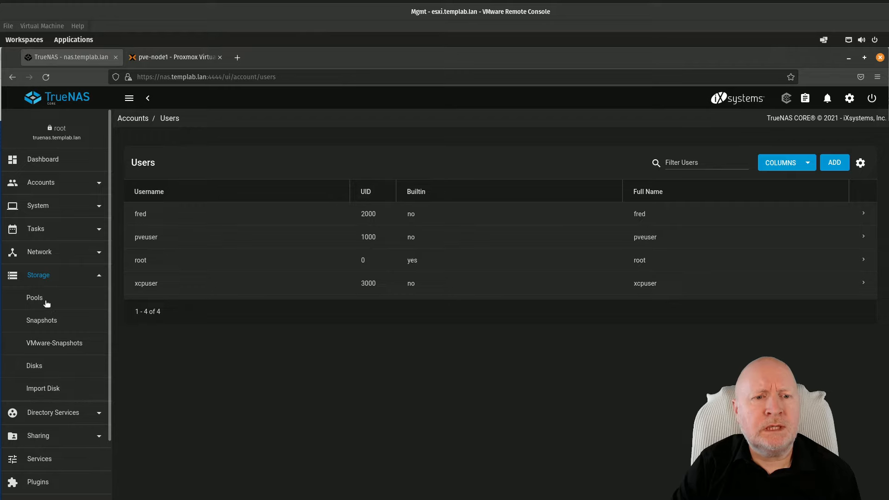
pyautogui.click(46, 303)
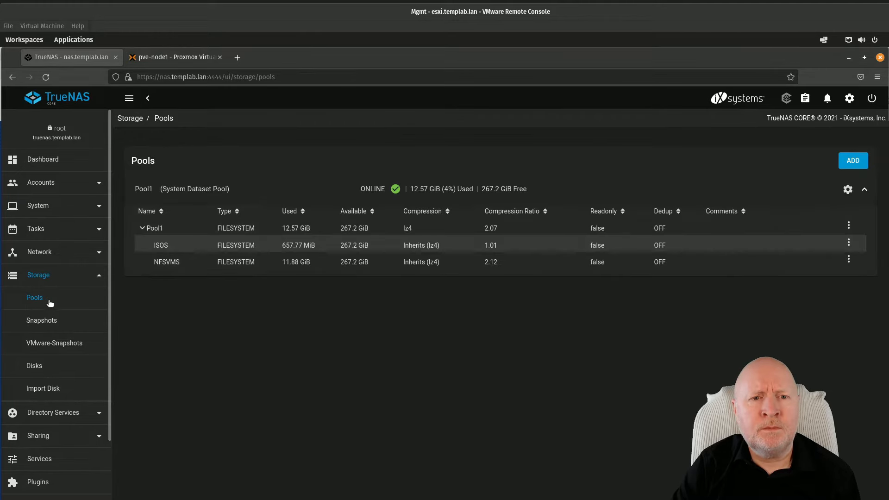
pyautogui.click(209, 228)
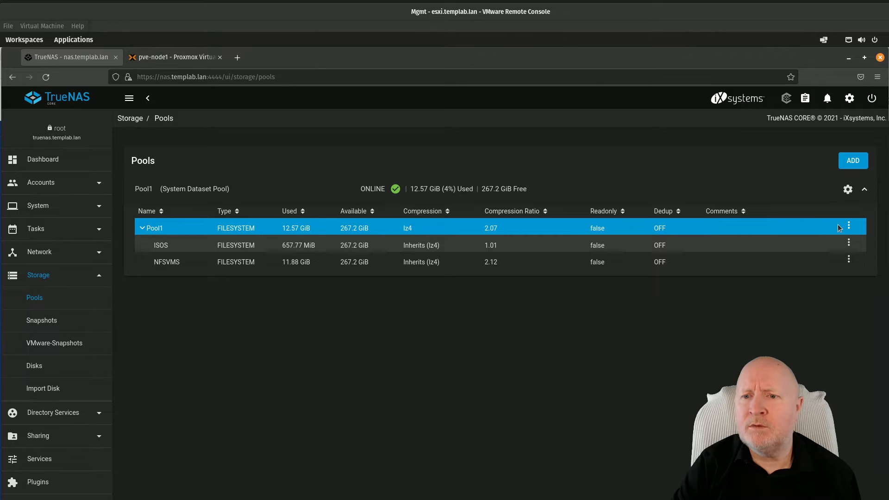
pyautogui.click(850, 229)
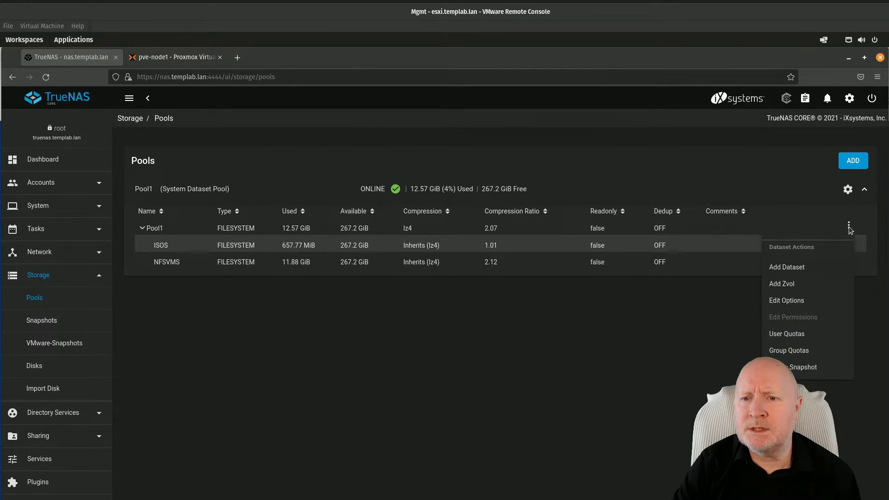
pyautogui.click(800, 268)
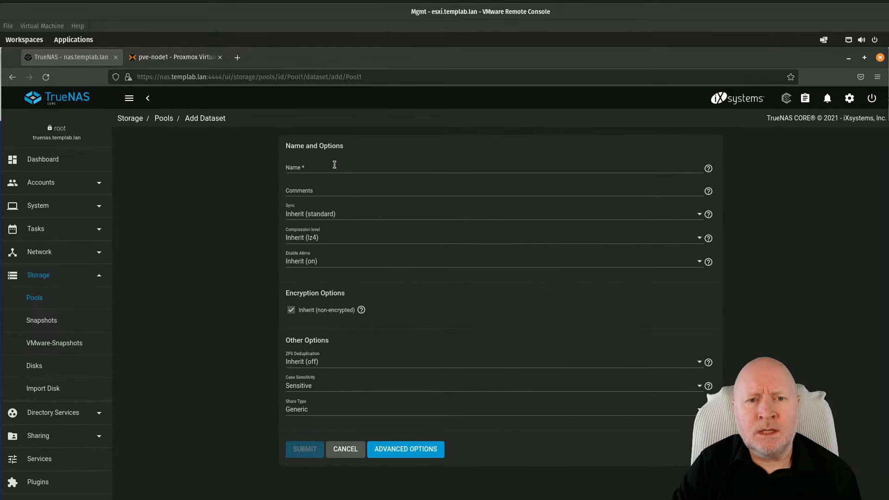
pyautogui.click(334, 165)
pyautogui.write('PV')
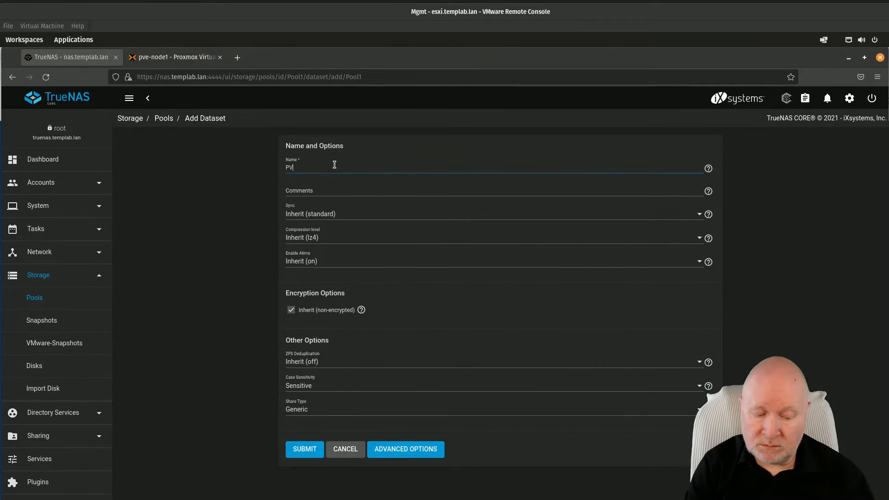
pyautogui.write('E')
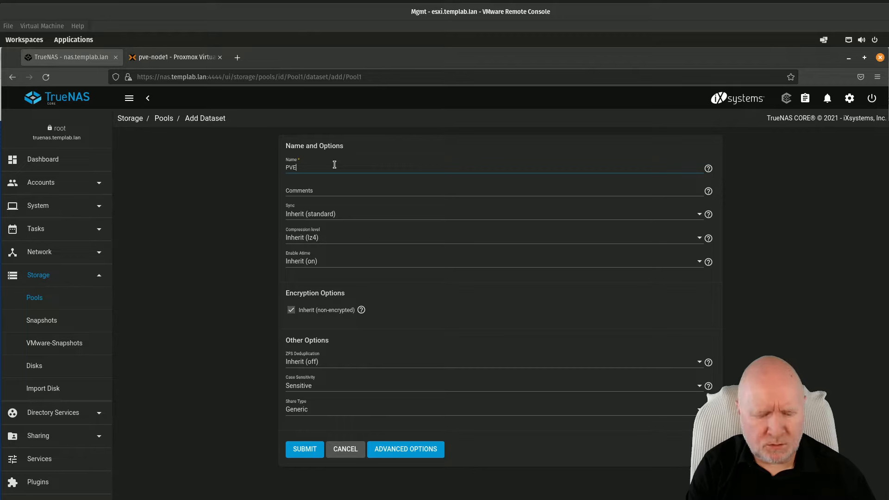
pyautogui.write('VMS')
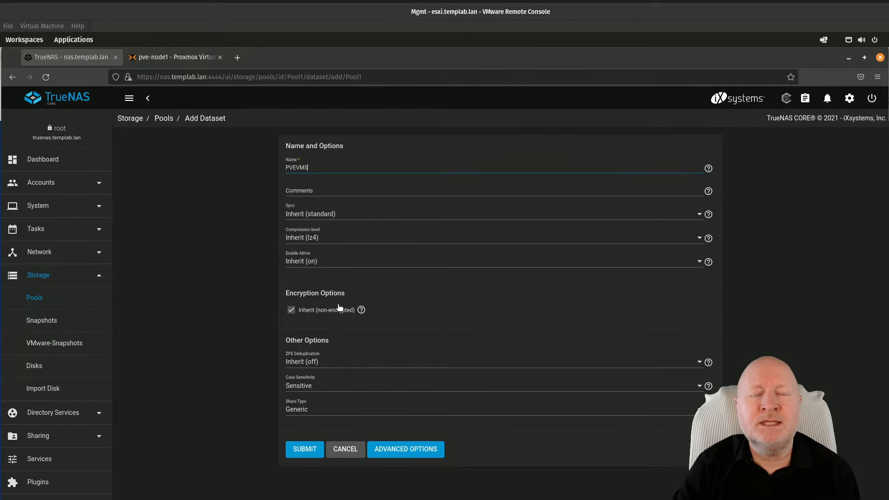
pyautogui.click(331, 241)
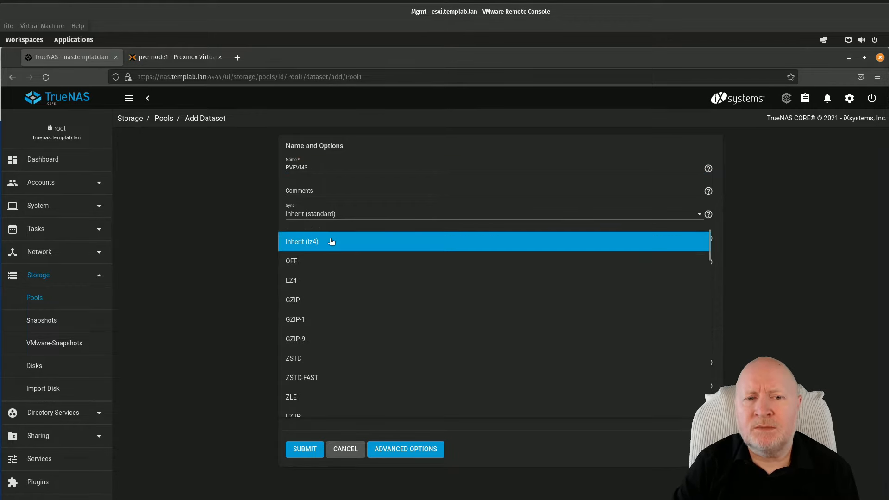
pyautogui.click(229, 241)
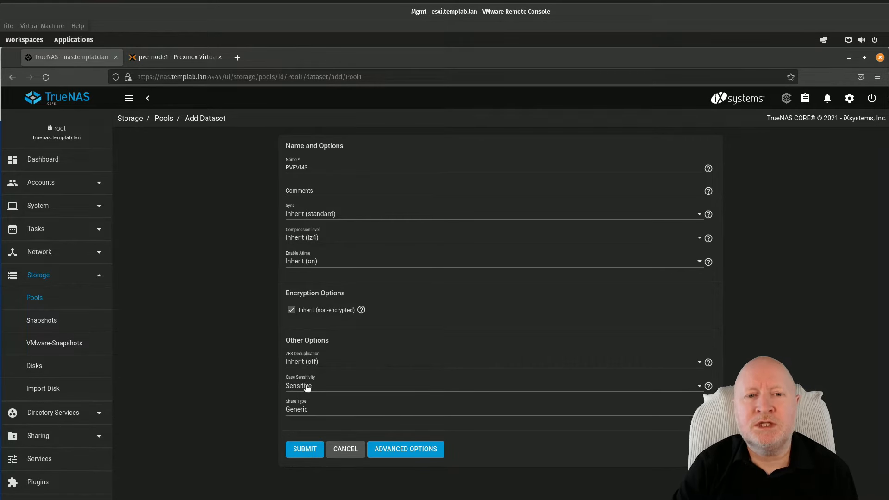
pyautogui.click(306, 450)
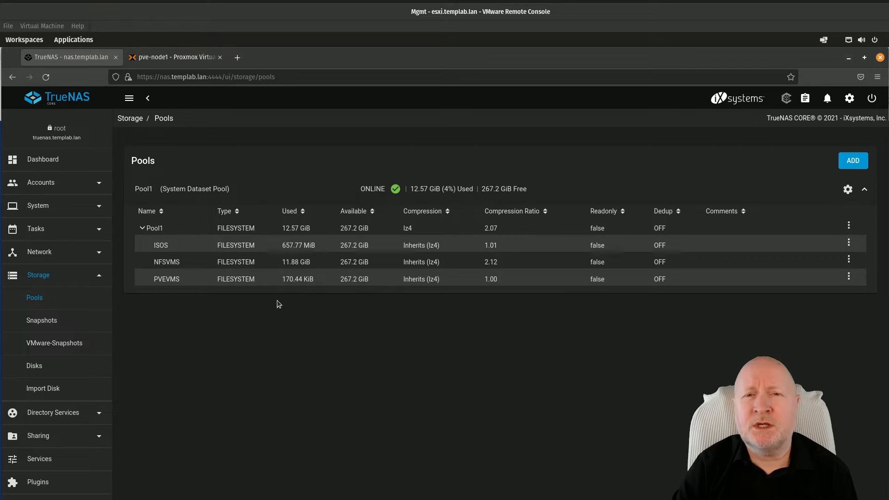
# Apply the RESTRICTED preset ACL to the PVEVMS dataset in the ACL manager and check the Who choices for the owner@ entry
pyautogui.click(362, 280)
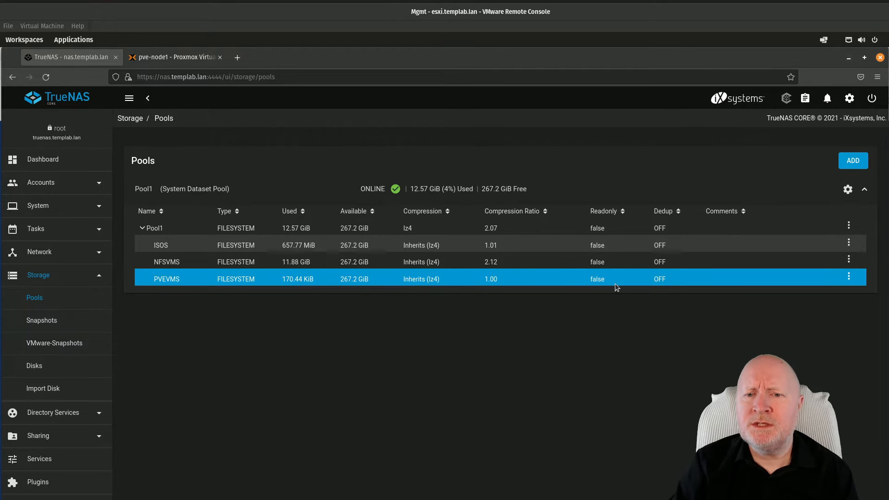
pyautogui.click(851, 276)
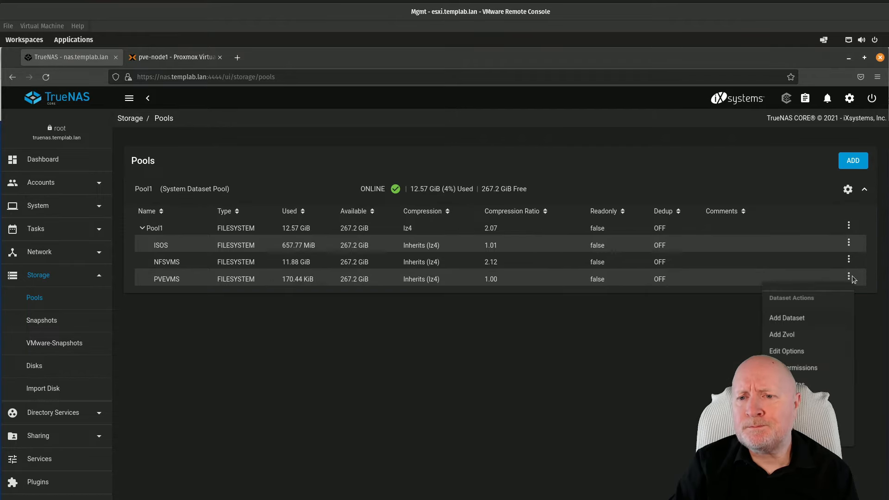
pyautogui.click(809, 371)
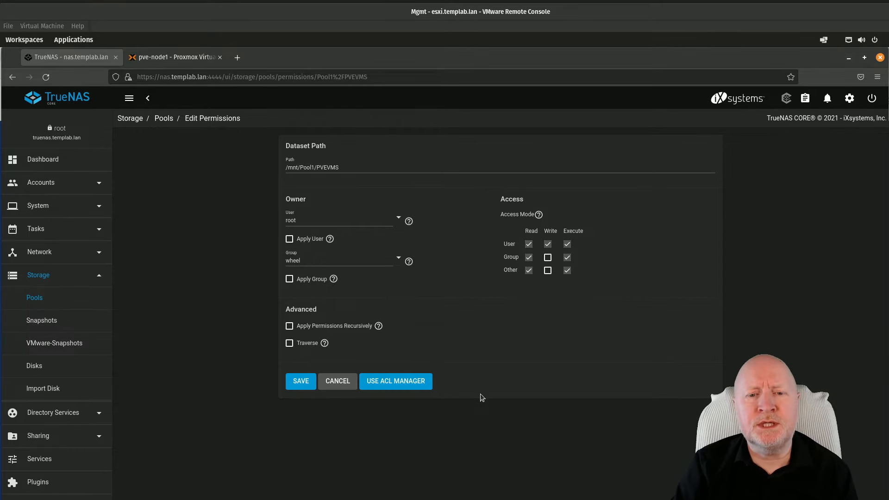
pyautogui.click(409, 384)
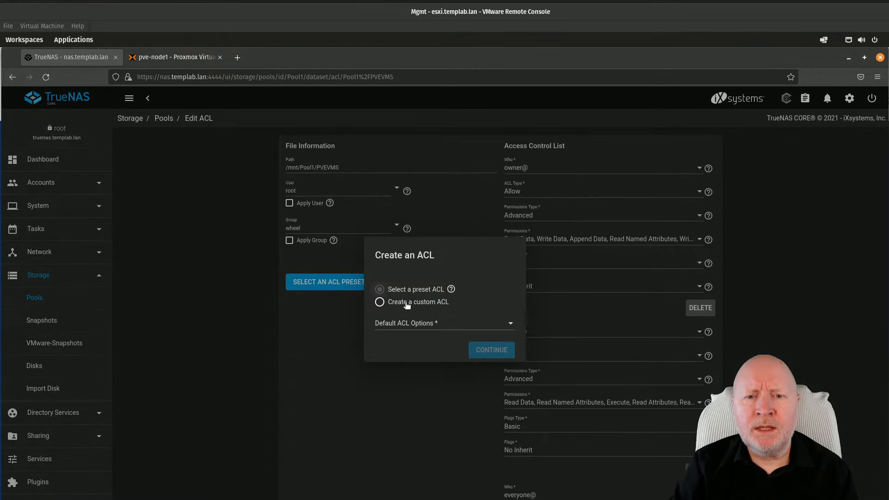
pyautogui.click(511, 328)
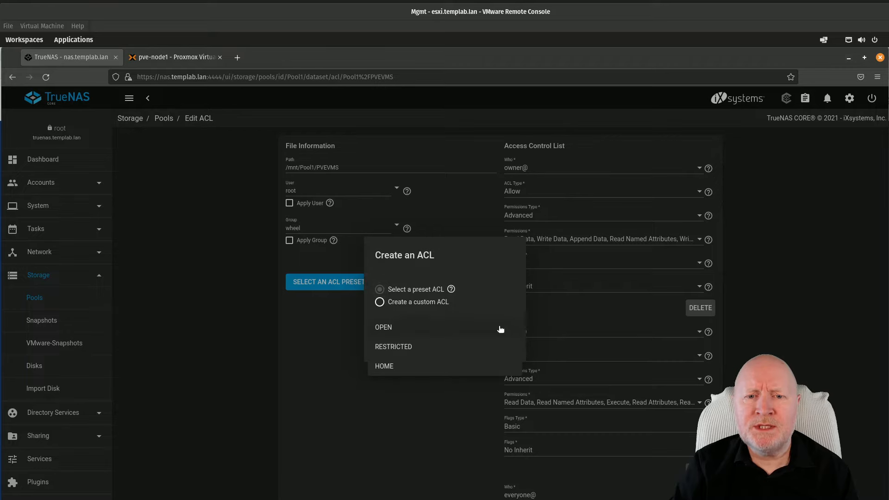
pyautogui.click(409, 347)
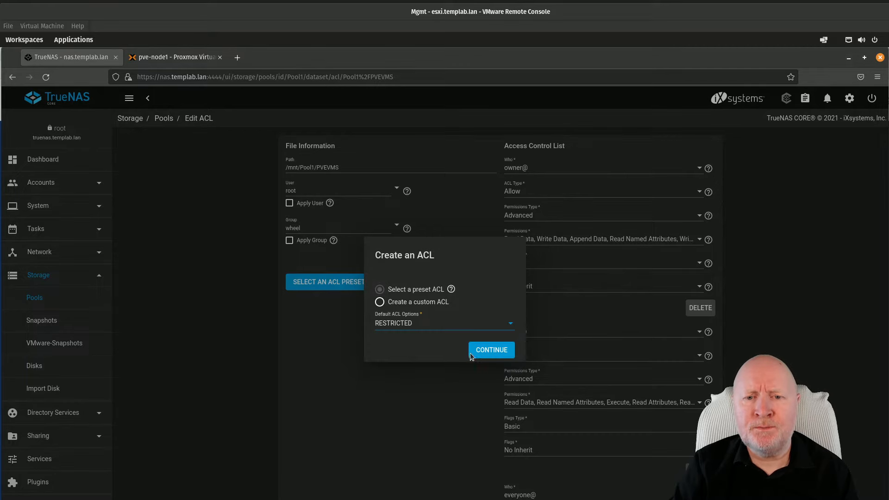
pyautogui.click(471, 353)
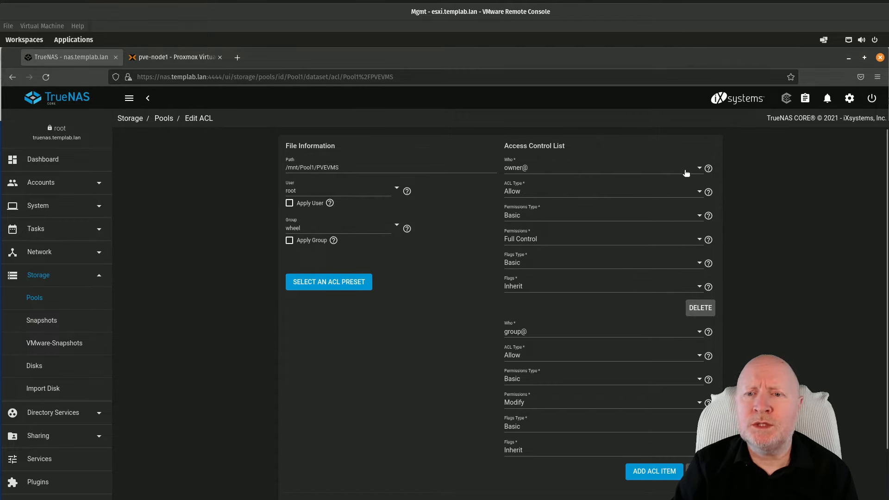
pyautogui.click(700, 170)
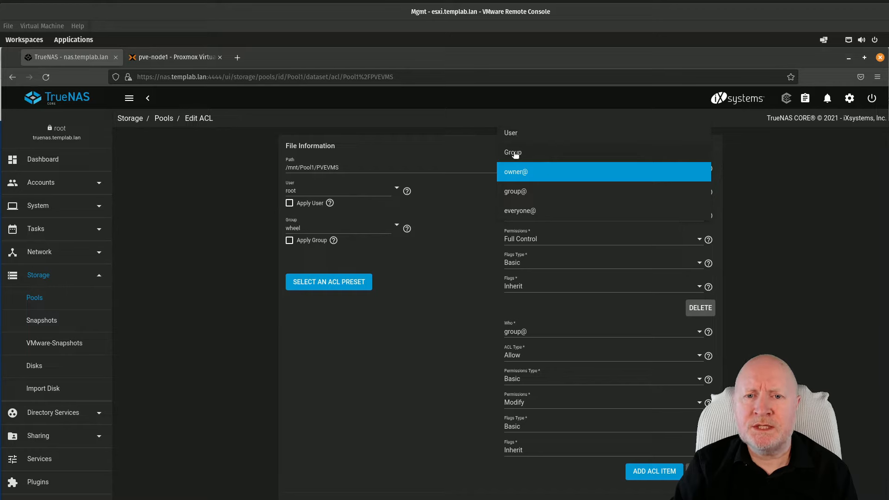
pyautogui.click(804, 229)
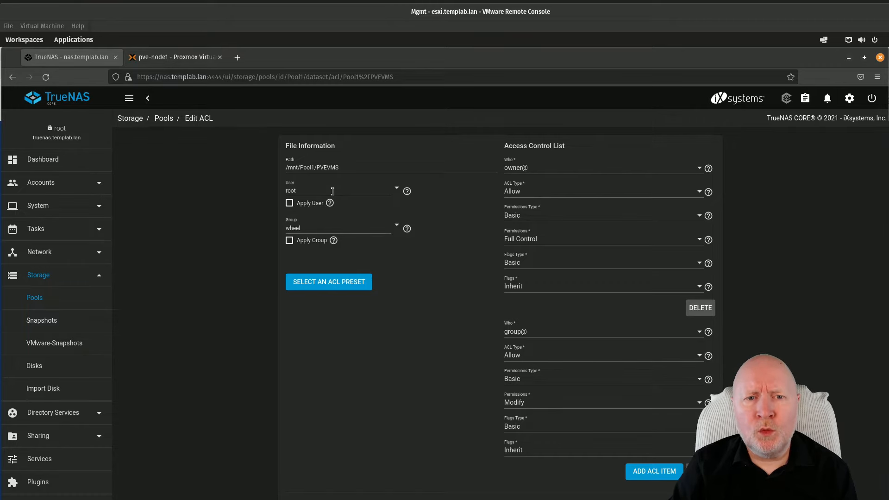
# Set the PVEVMS dataset's owning user to pveuser and enable Apply User
pyautogui.moveTo(315, 187); pyautogui.dragTo(265, 187)
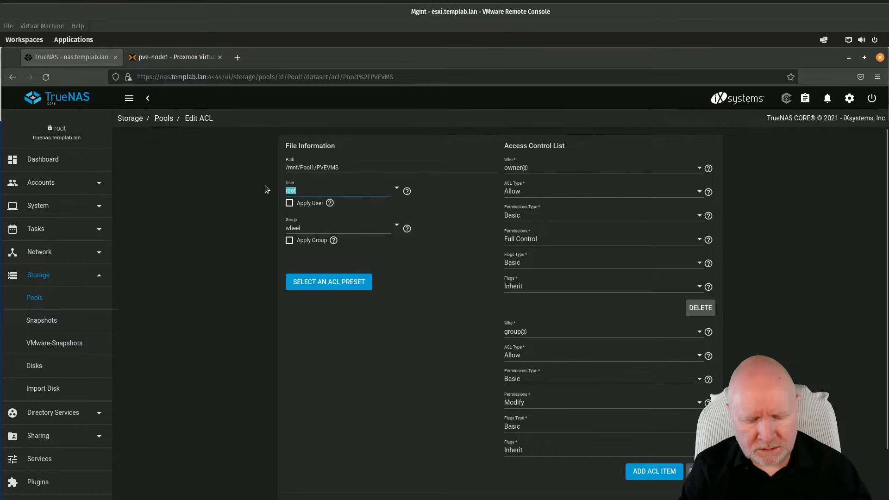
pyautogui.write('pve')
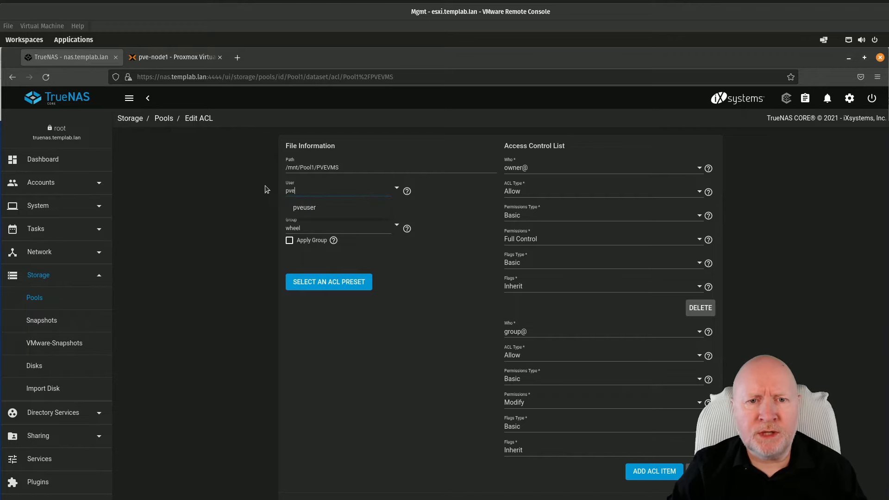
pyautogui.click(308, 208)
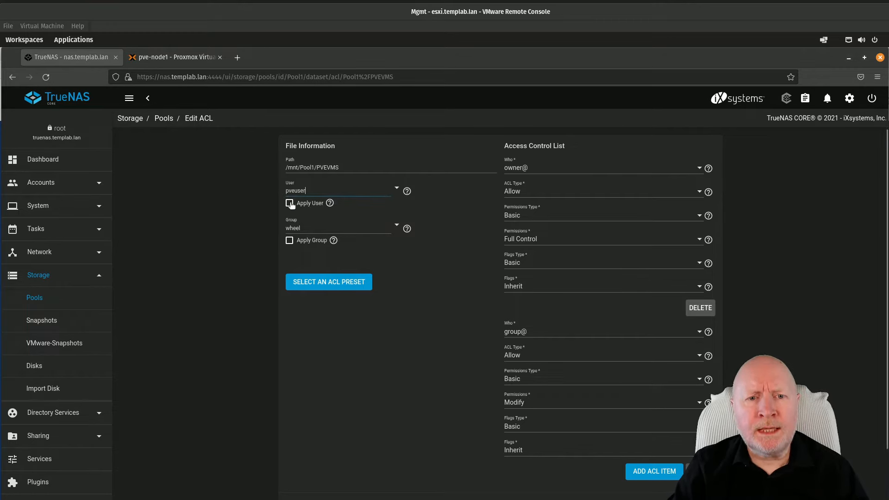
pyautogui.click(291, 204)
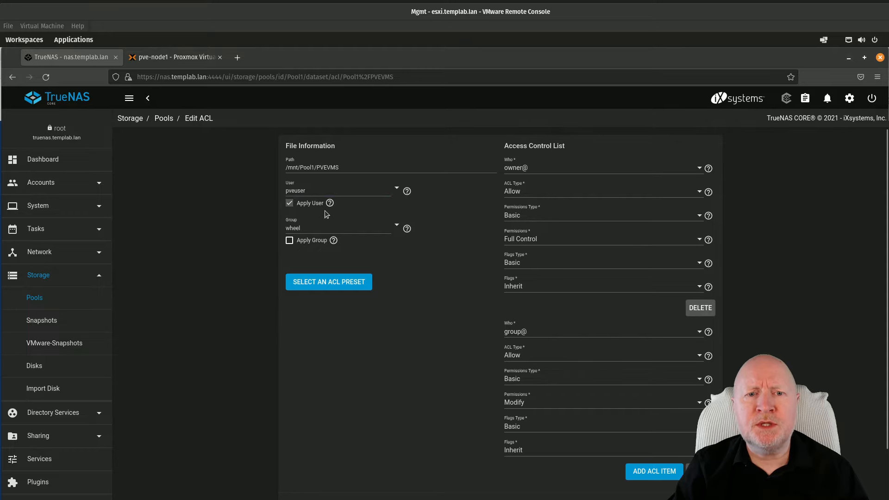
# Set the PVEVMS dataset's owning group to pveuser and enable Apply Group
pyautogui.scroll(-1, 385, 319)
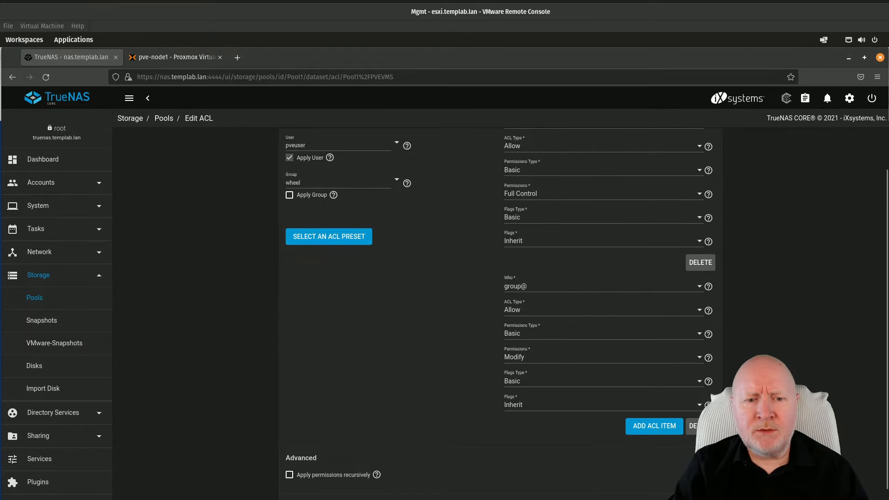
pyautogui.scroll(-1, 378, 299)
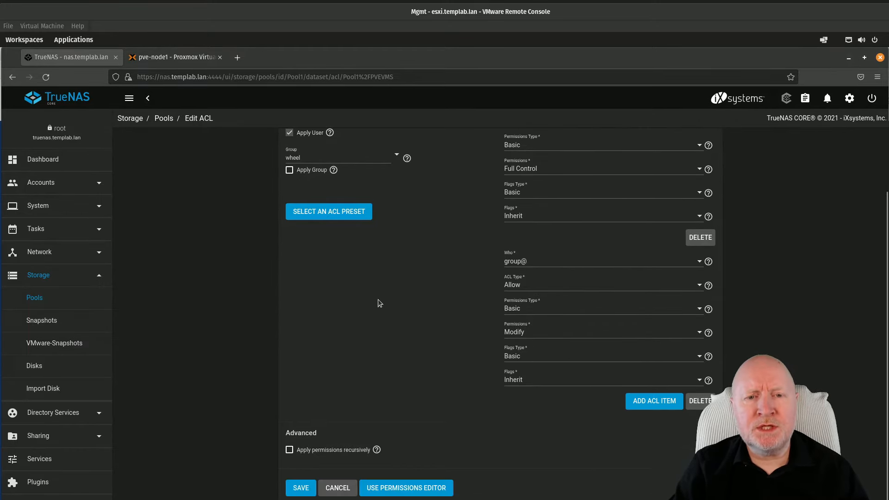
pyautogui.scroll(2, 378, 299)
pyautogui.scroll(1, 284, 197)
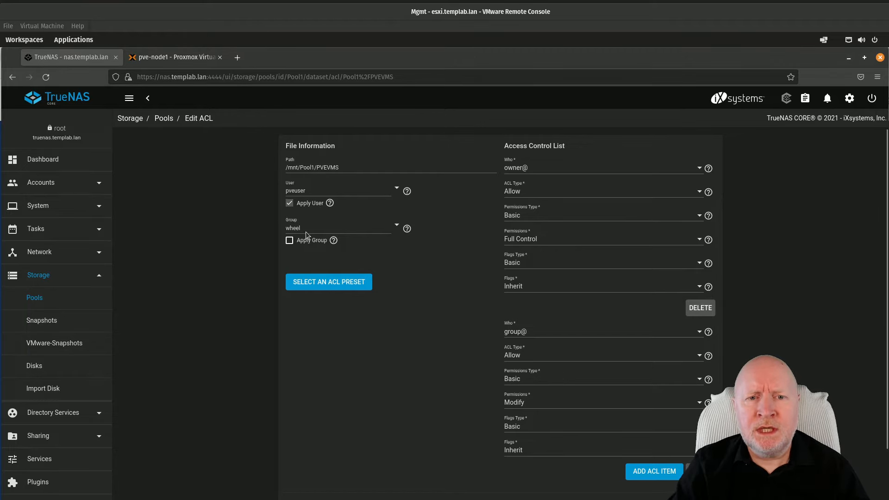
pyautogui.moveTo(307, 229); pyautogui.dragTo(277, 232)
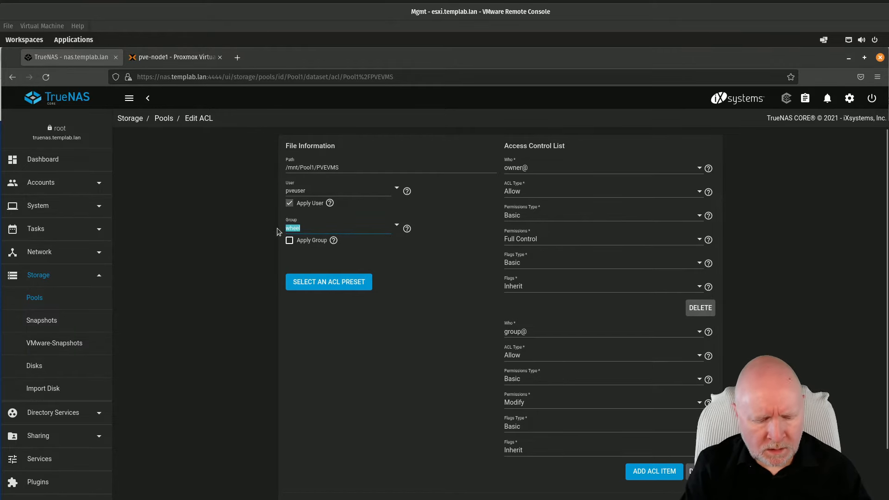
pyautogui.write('pve')
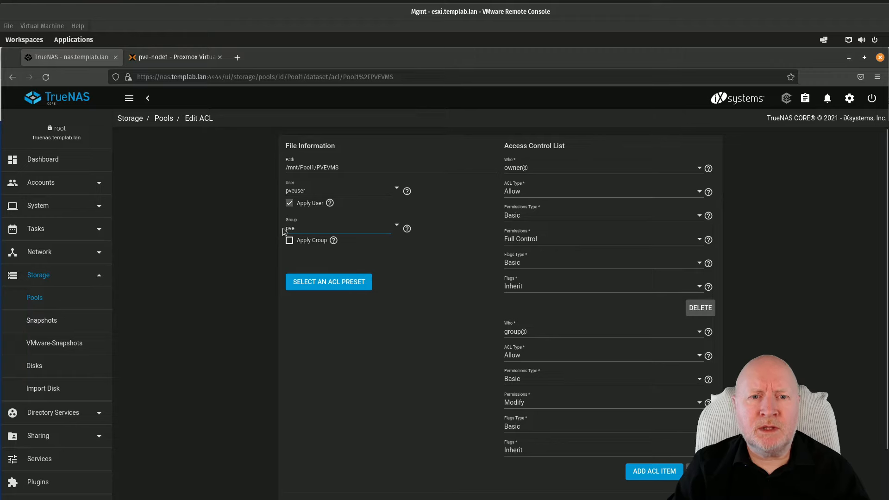
pyautogui.write('user')
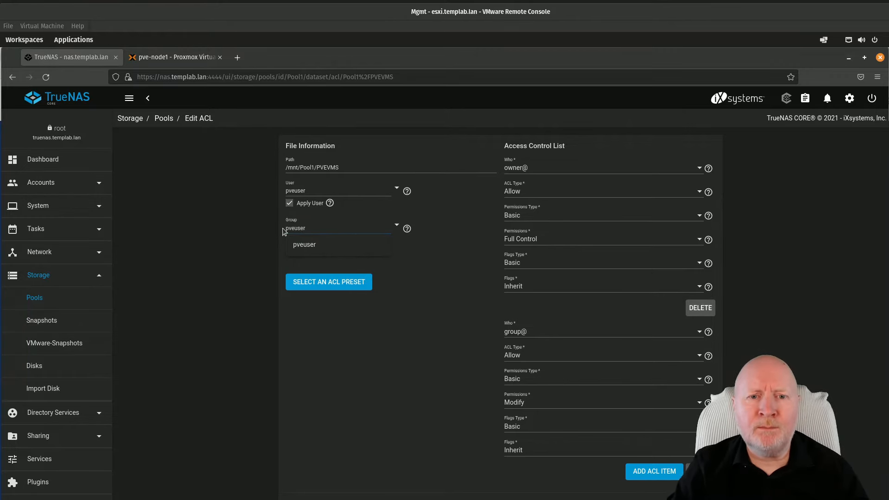
pyautogui.press('Down')
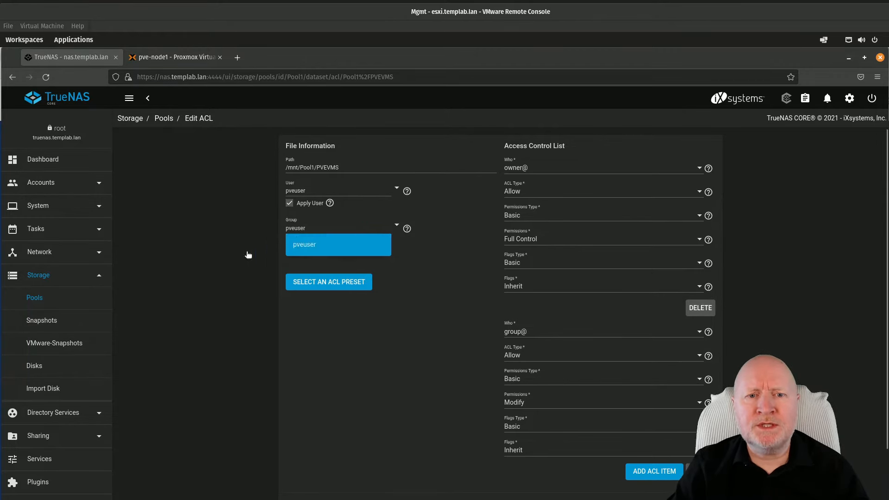
pyautogui.click(299, 246)
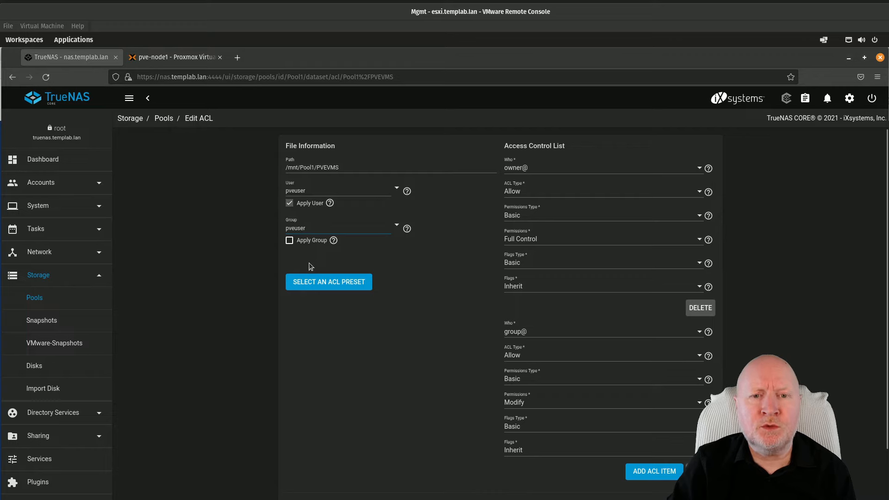
pyautogui.click(289, 240)
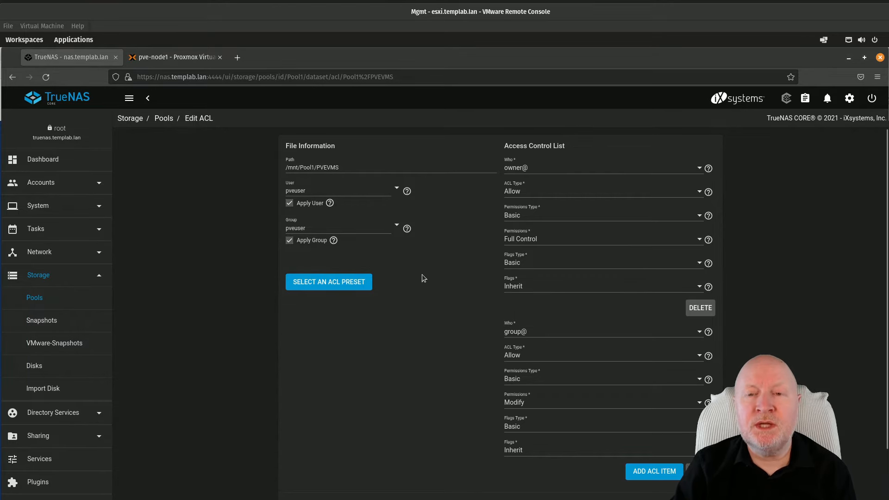
# Review the owner@ and group@ access entries and save the PVEVMS dataset's ACL
pyautogui.scroll(-3, 419, 299)
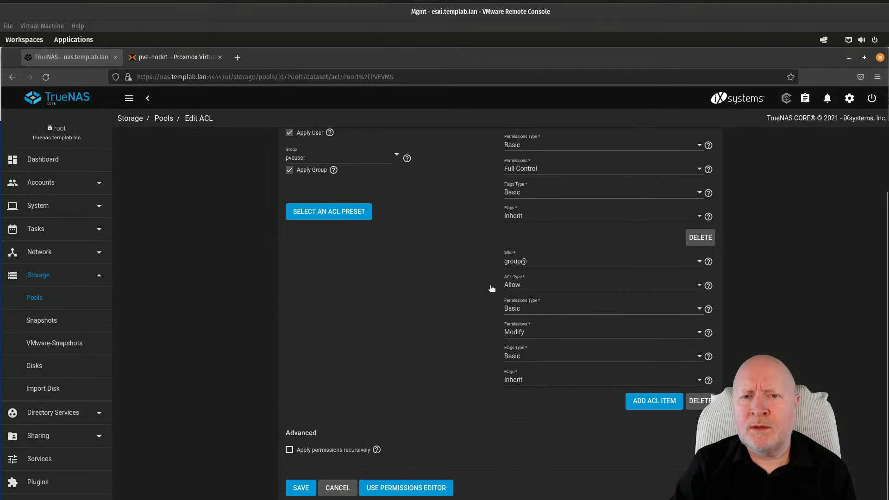
pyautogui.scroll(2, 463, 283)
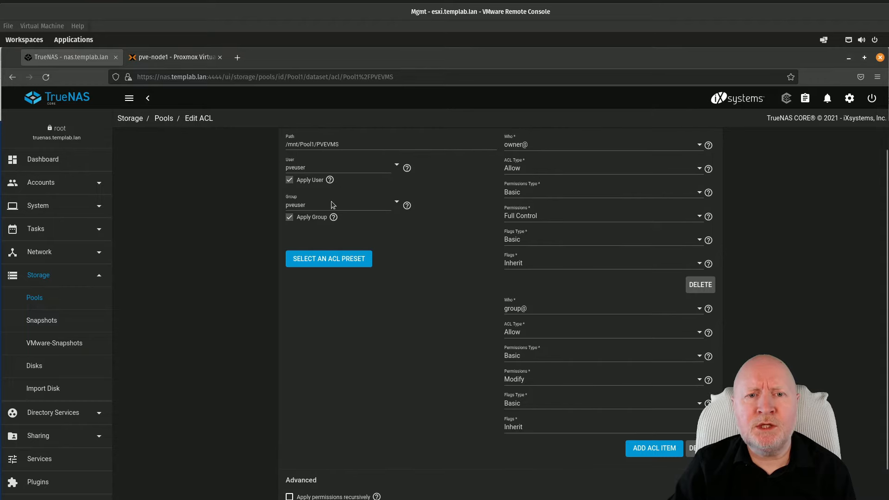
pyautogui.scroll(-2, 406, 333)
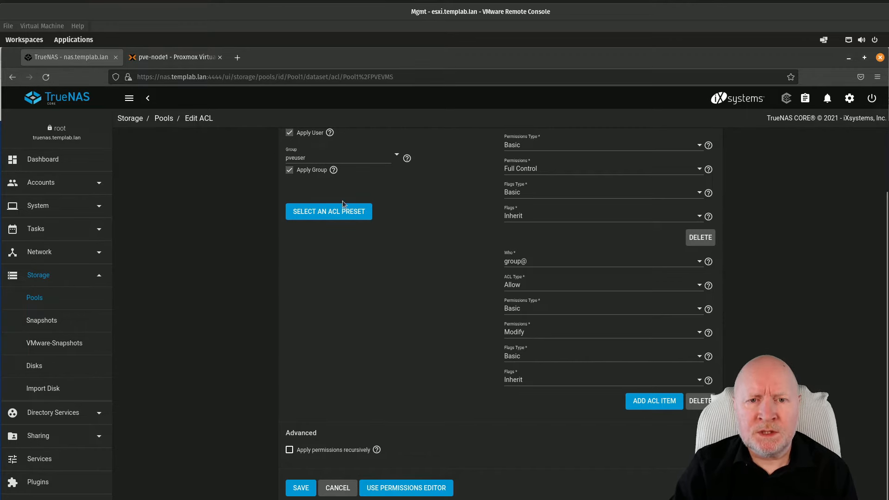
pyautogui.click(301, 488)
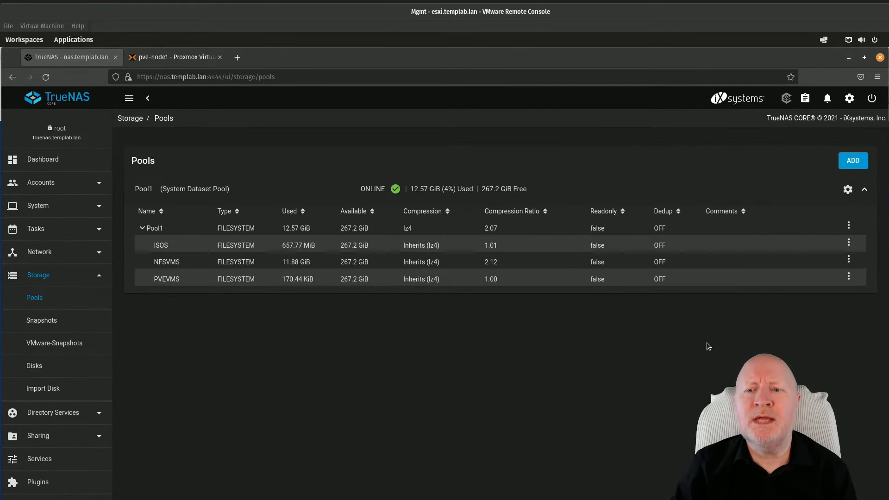
# Reopen the PVEVMS dataset's permissions to check the saved user, group and access entries, and leave without changes
pyautogui.click(852, 279)
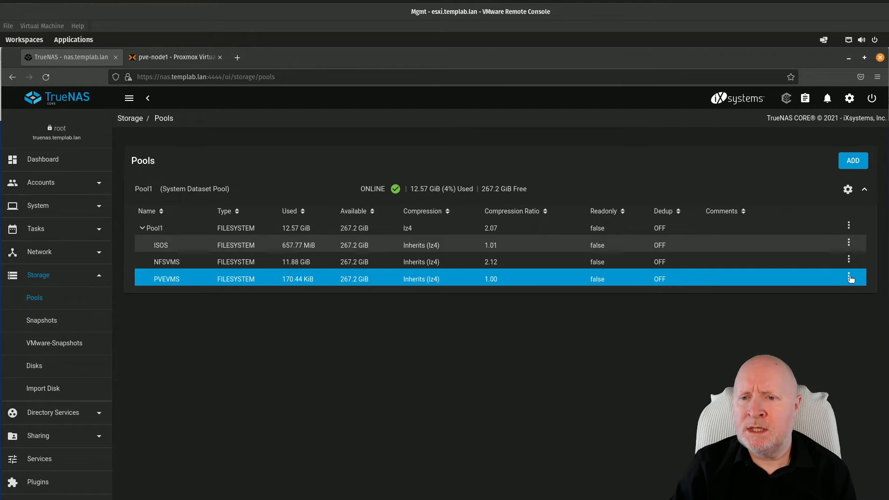
pyautogui.click(850, 278)
pyautogui.click(801, 360)
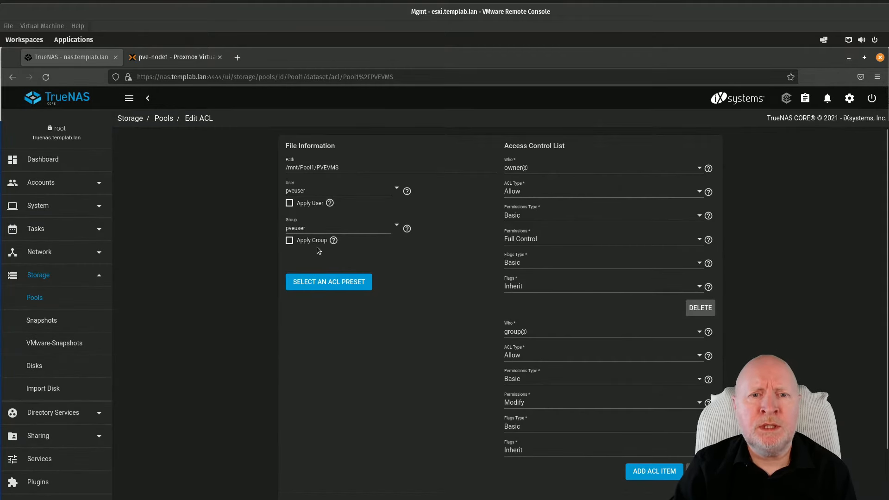
pyautogui.scroll(-2, 411, 486)
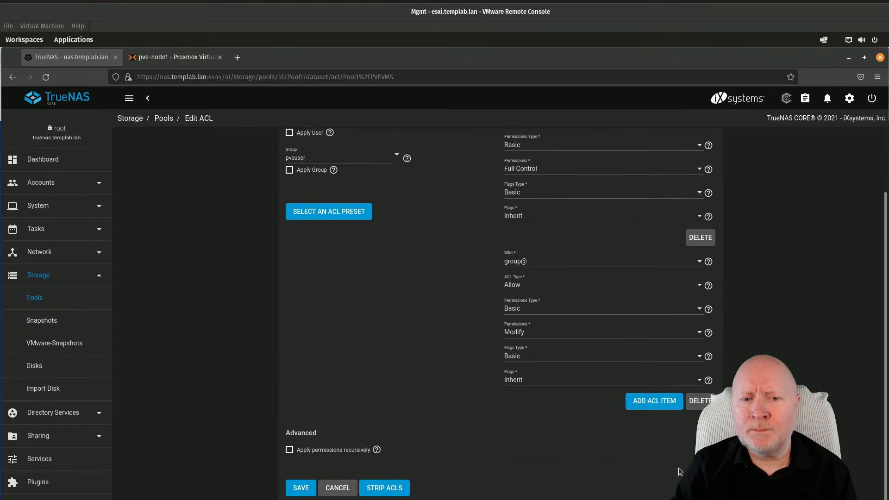
pyautogui.click(337, 488)
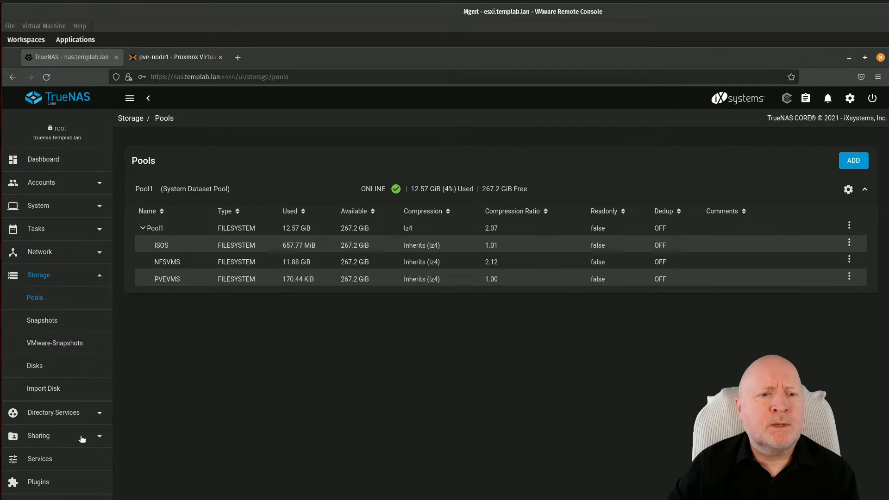
# Start a new Unix (NFS) share with the path /mnt/Pool1/PVEVMS and enable its Quiet option
pyautogui.click(51, 437)
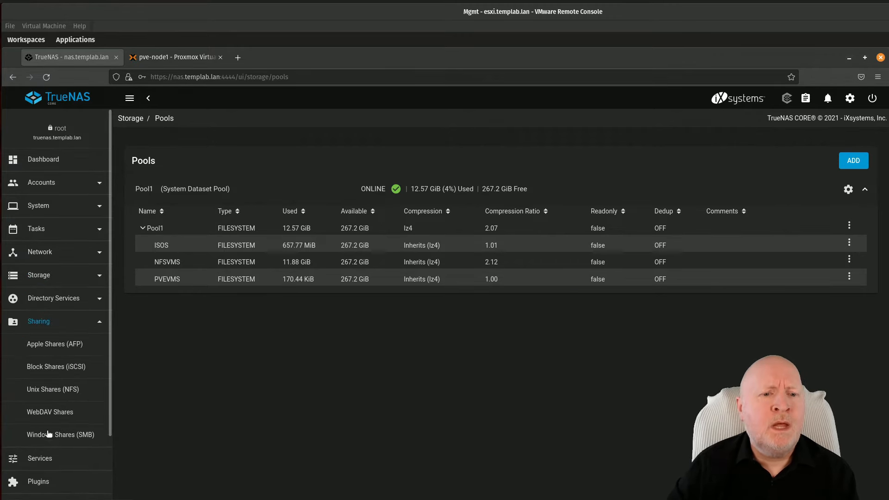
pyautogui.click(54, 392)
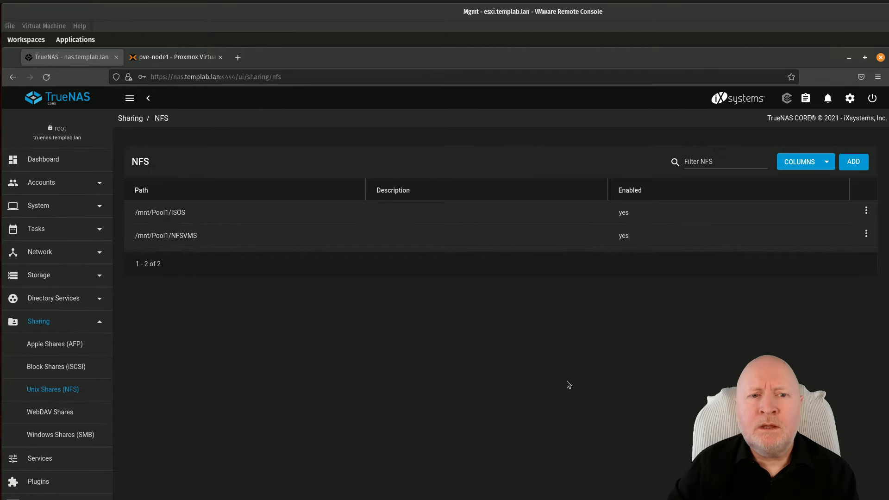
pyautogui.click(854, 165)
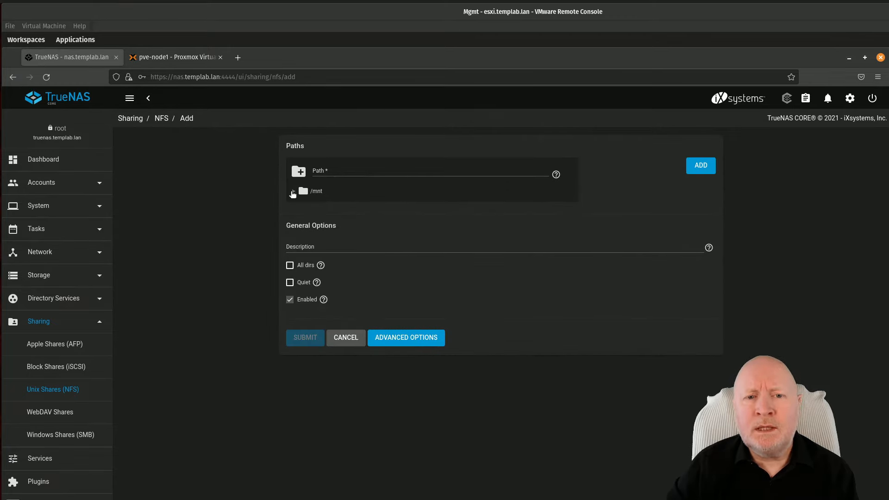
pyautogui.click(293, 192)
pyautogui.click(303, 205)
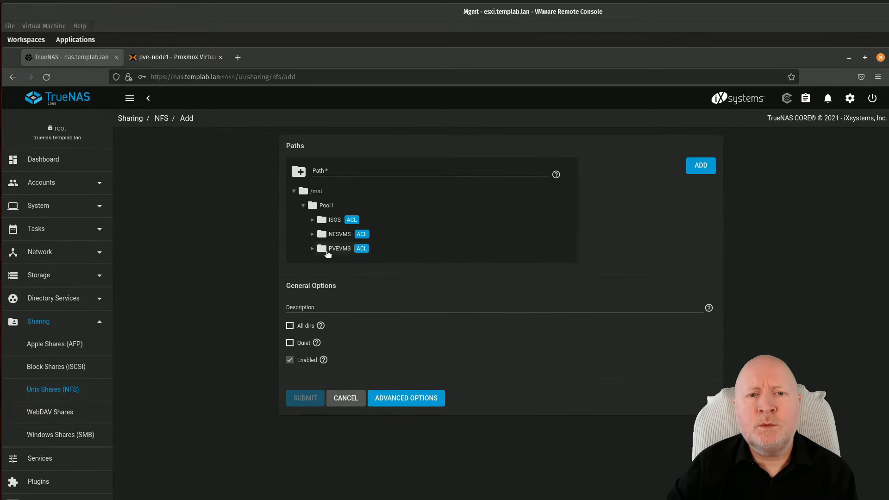
pyautogui.click(334, 250)
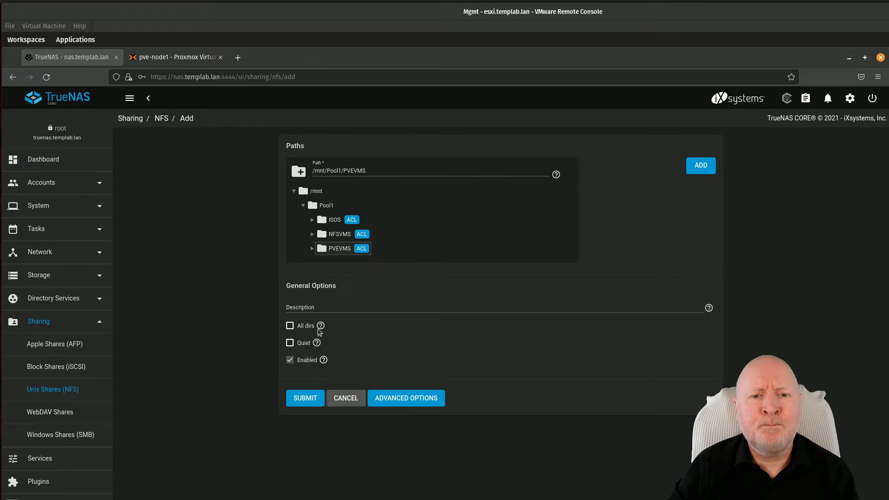
pyautogui.click(290, 343)
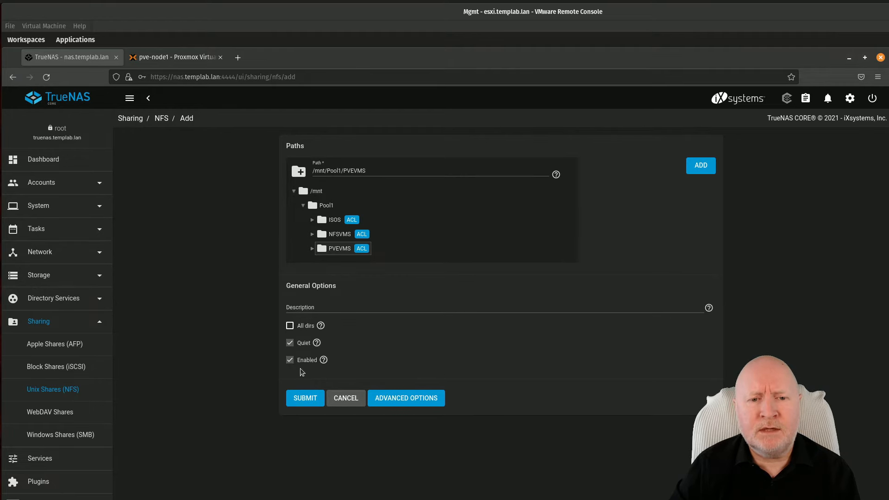
# Set both the Maproot User and Maproot Group to pveuser in the NFS share's advanced access options
pyautogui.click(407, 403)
pyautogui.scroll(-3, 469, 399)
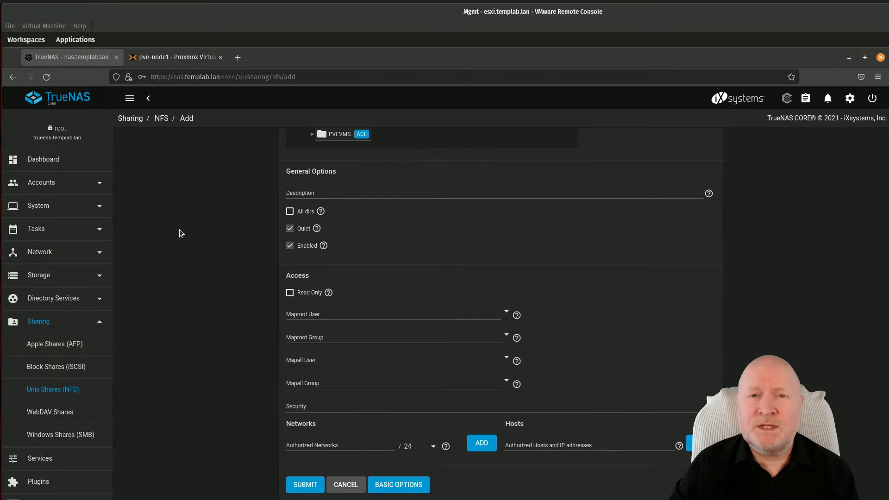
pyautogui.click(344, 314)
pyautogui.write('pve')
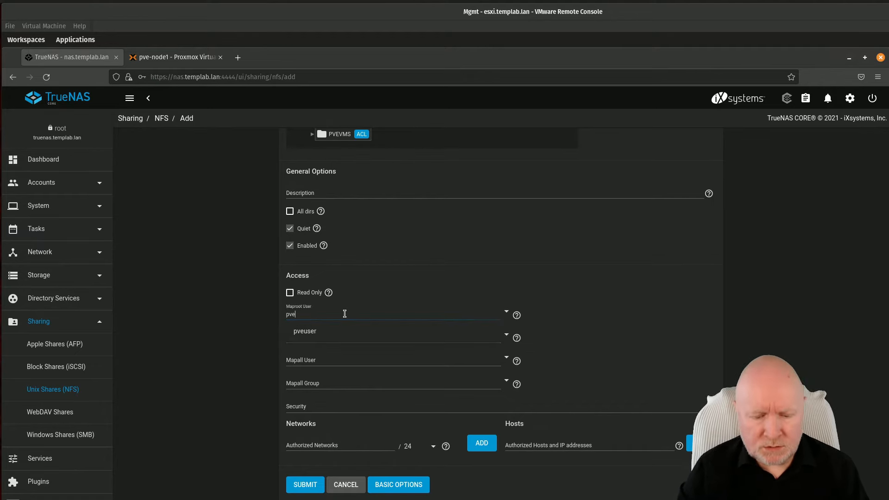
pyautogui.click(311, 332)
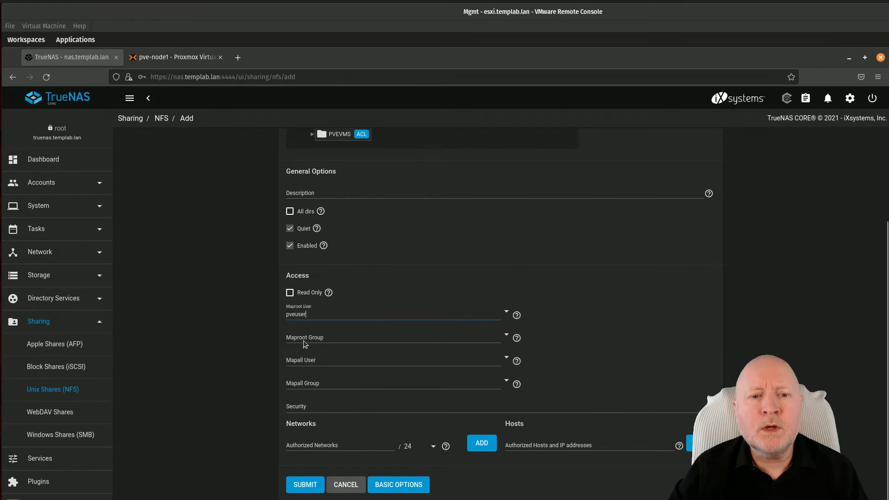
pyautogui.click(304, 337)
pyautogui.write('pveu')
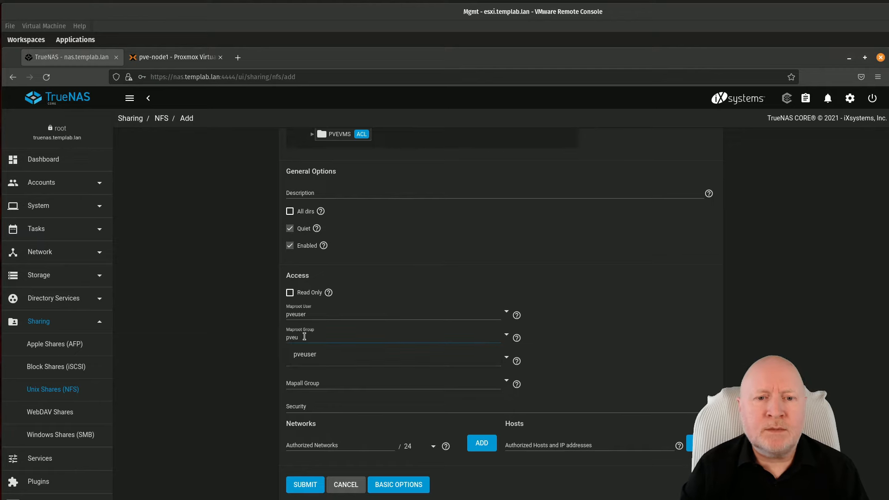
pyautogui.click(308, 359)
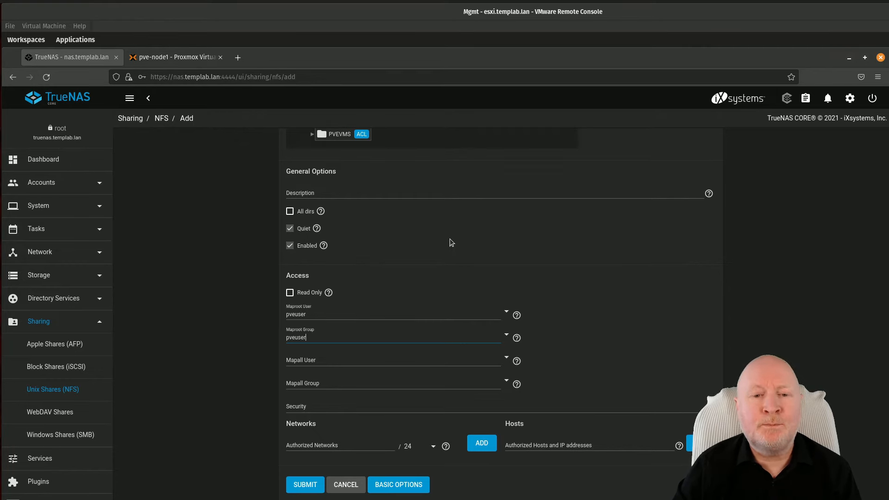
# Enter 172.16.20.0 as the authorized network for the NFS share
pyautogui.click(354, 445)
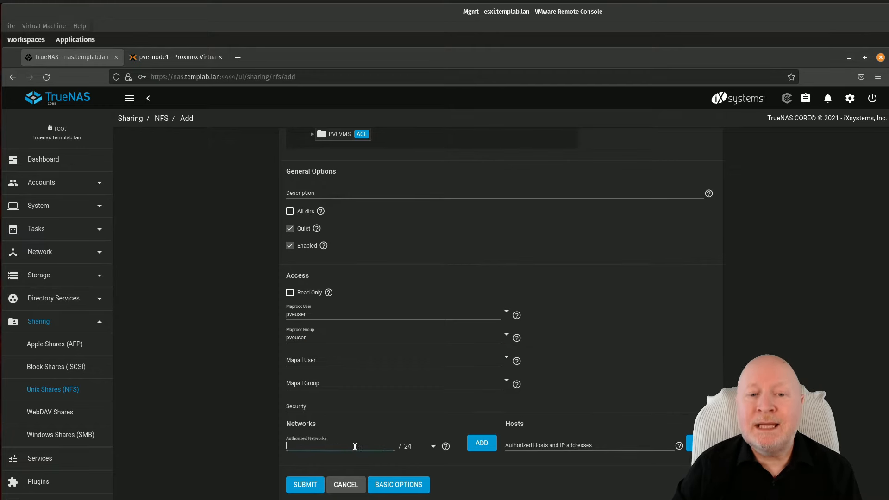
pyautogui.write('172')
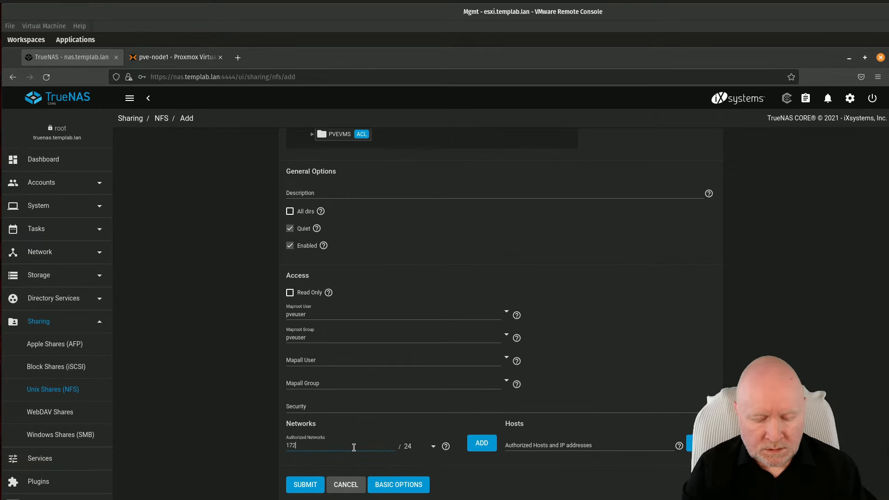
pyautogui.write('.16.20.0')
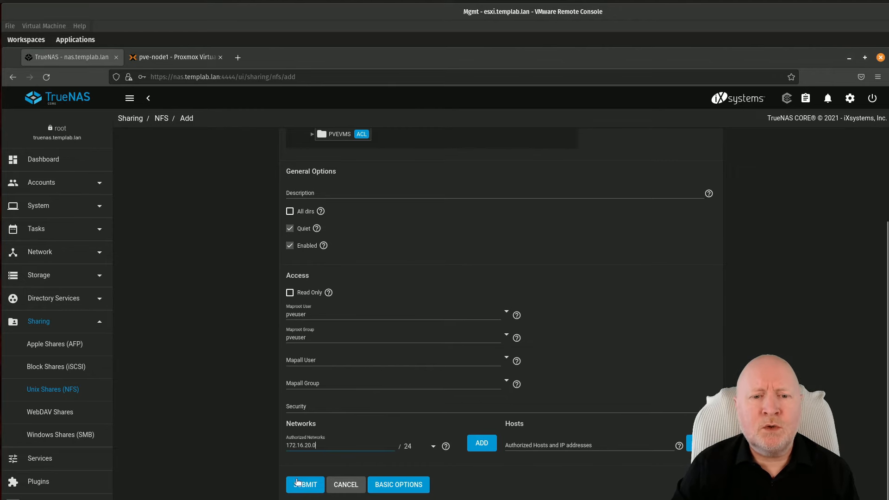
# Submit the new NFS share in TrueNAS, and switch to Proxmox VE to check the network interfaces of pve-node1
pyautogui.click(310, 489)
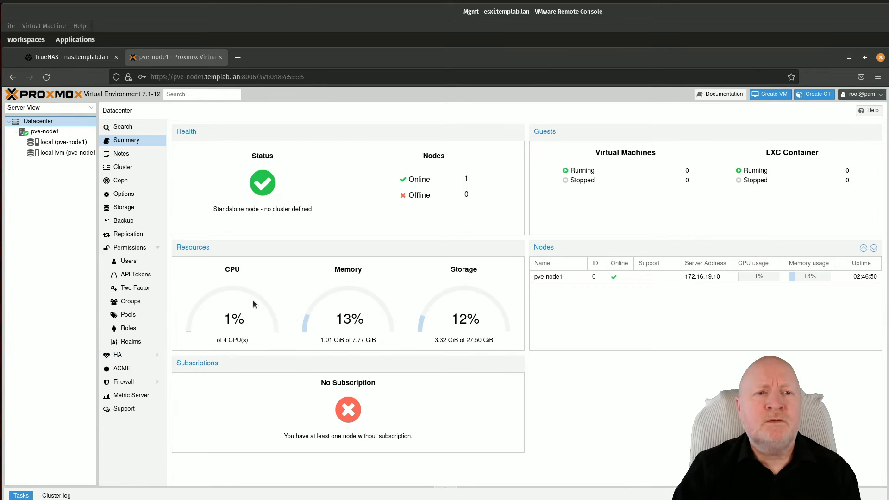
pyautogui.click(46, 131)
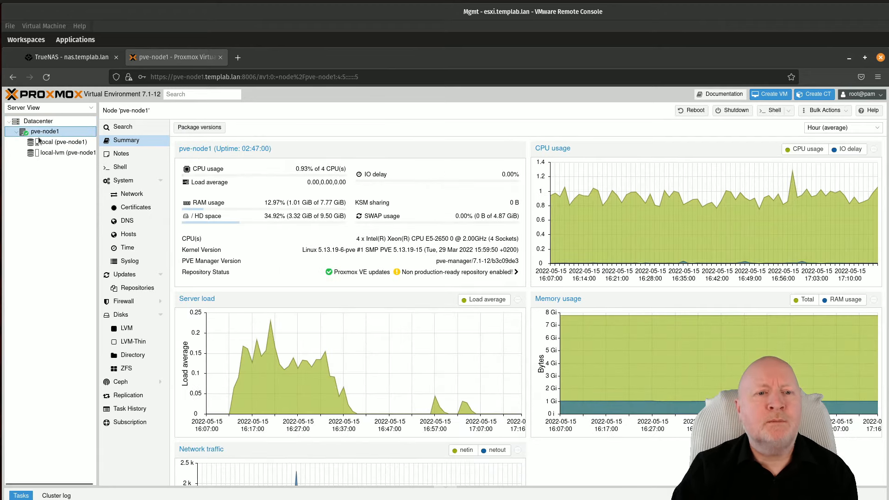
pyautogui.click(150, 198)
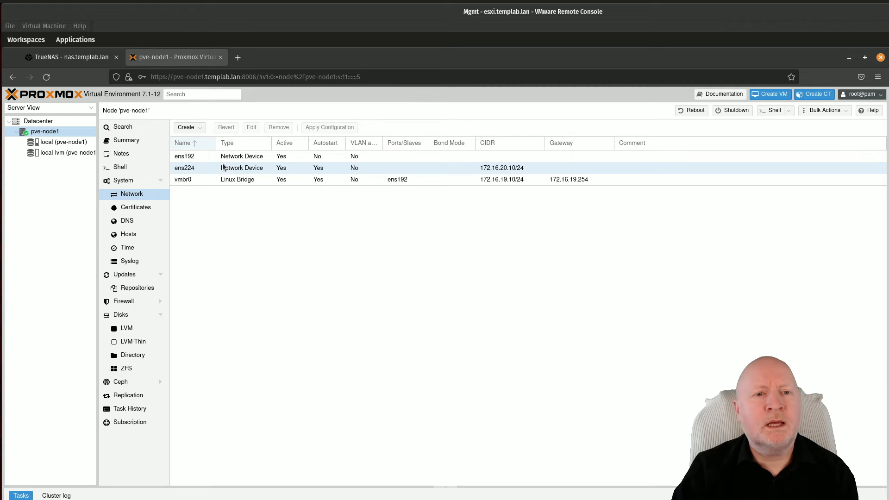
# Start a new NFS storage at the Datacenter level with the ID NFS-VMS and the server 172.16.20.30
pyautogui.click(49, 123)
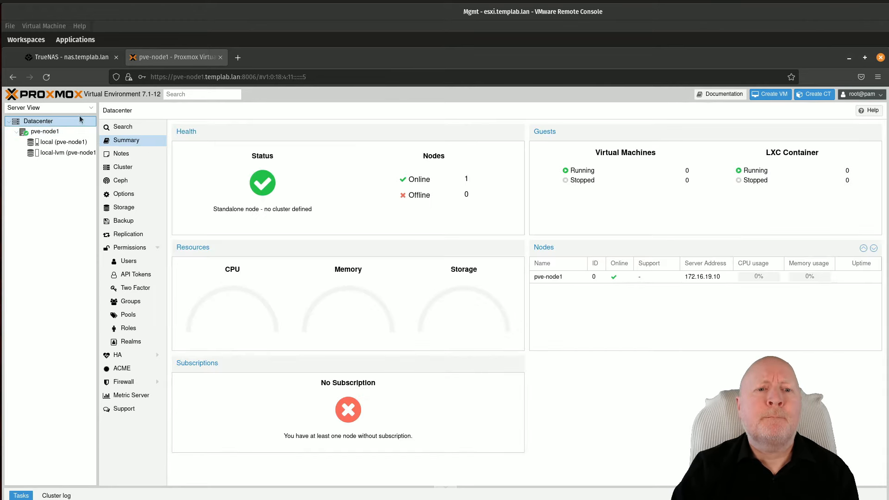
pyautogui.click(123, 208)
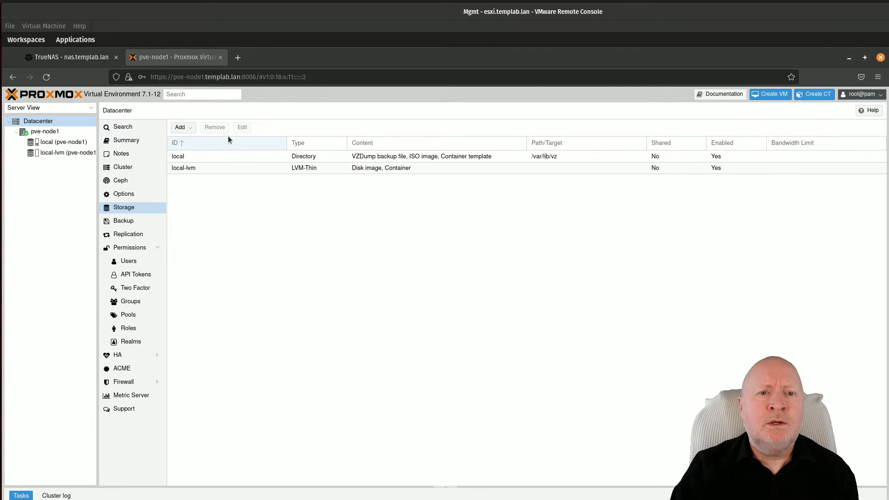
pyautogui.click(193, 130)
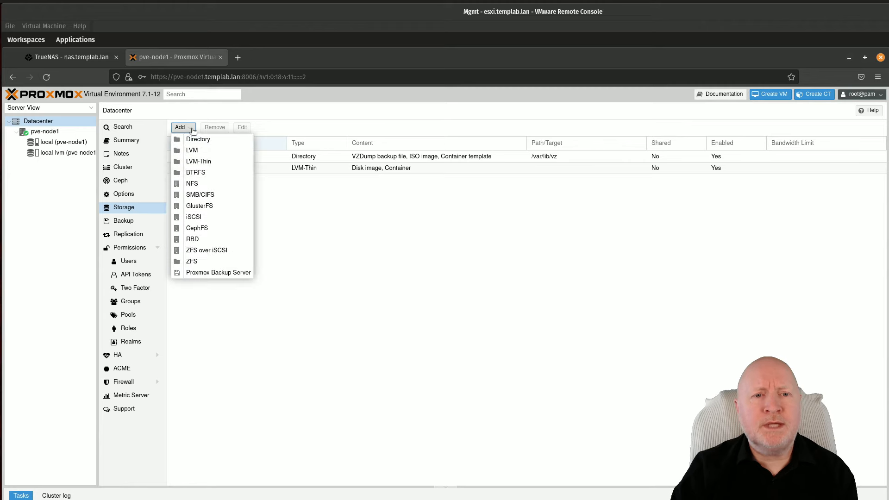
pyautogui.click(190, 184)
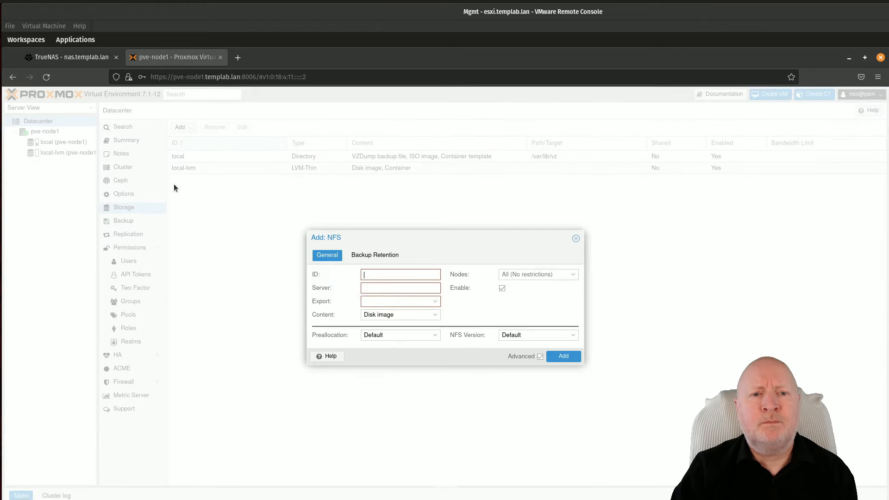
pyautogui.click(383, 276)
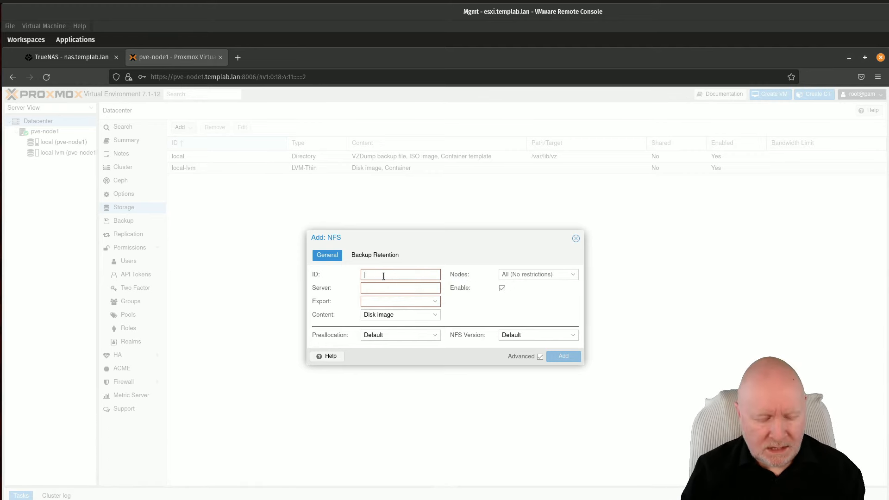
pyautogui.write('NFS')
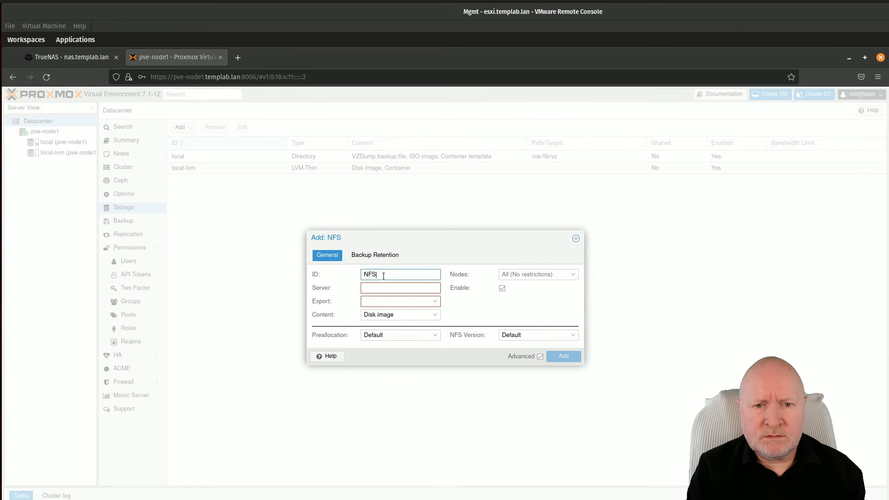
pyautogui.write('-VMS')
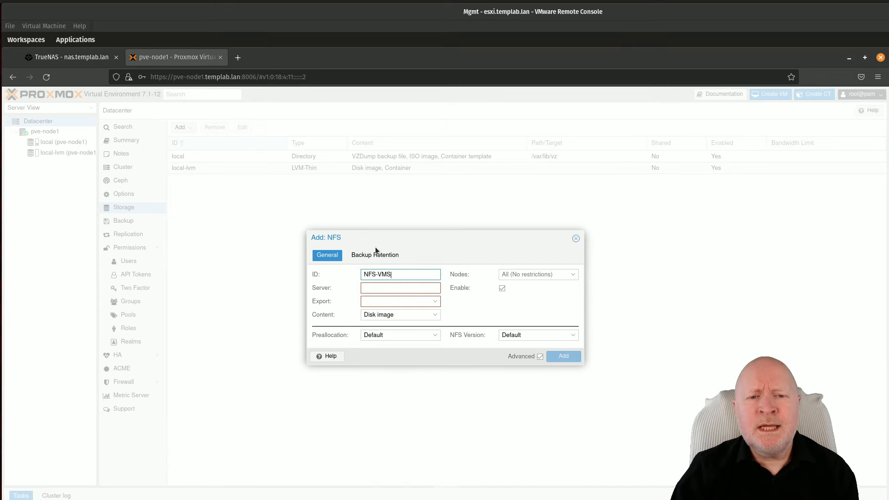
pyautogui.click(376, 288)
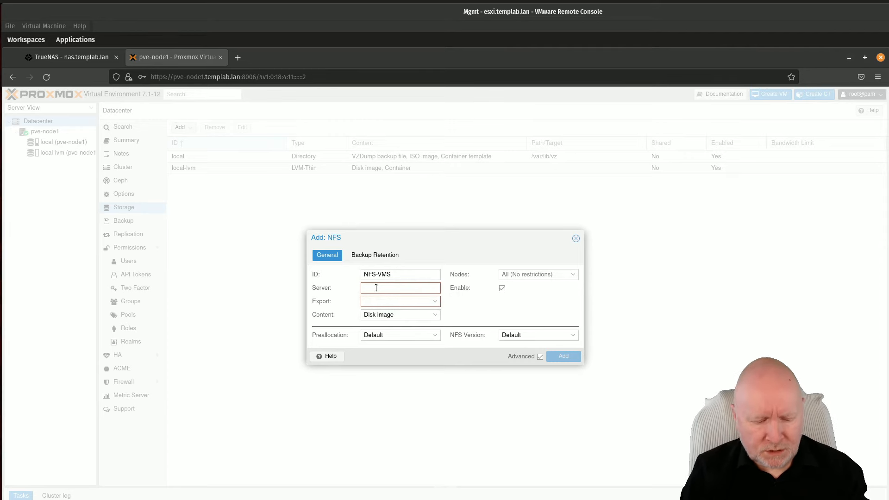
pyautogui.write('172.16.20.30')
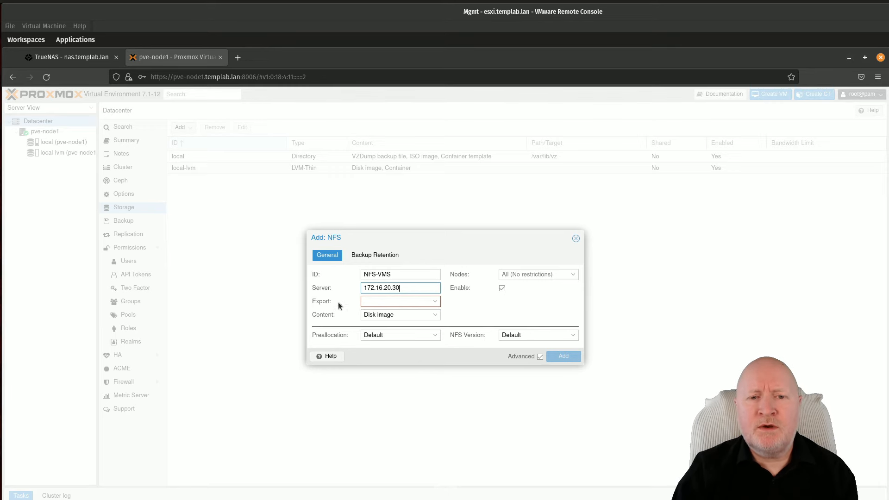
# Choose the export /mnt/Pool1/PVEVMS and allow both Disk image and Container content for the NFS storage
pyautogui.click(436, 302)
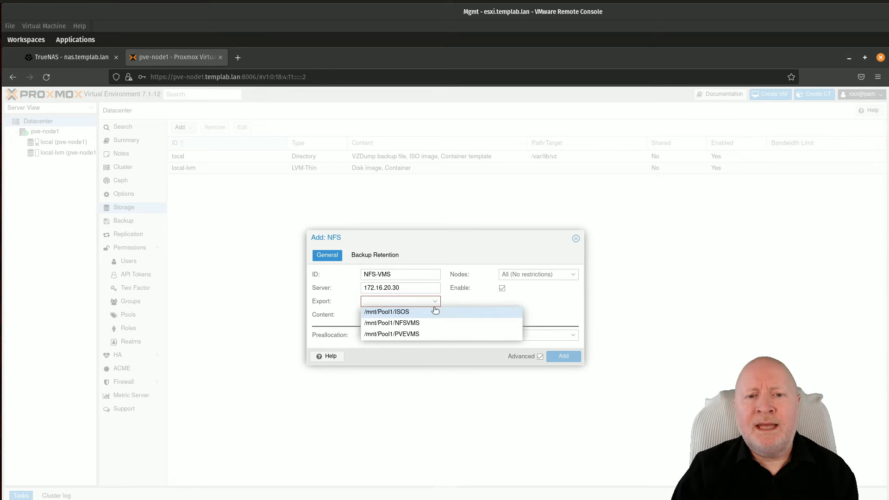
pyautogui.click(395, 334)
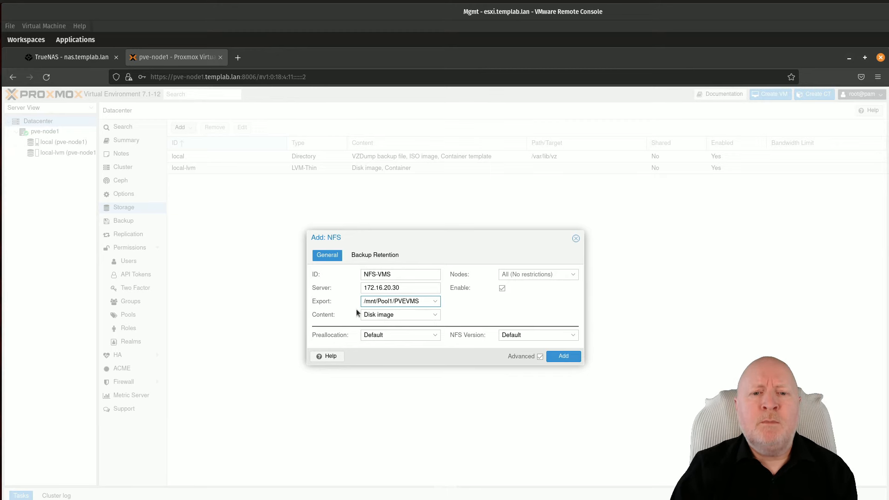
pyautogui.click(437, 318)
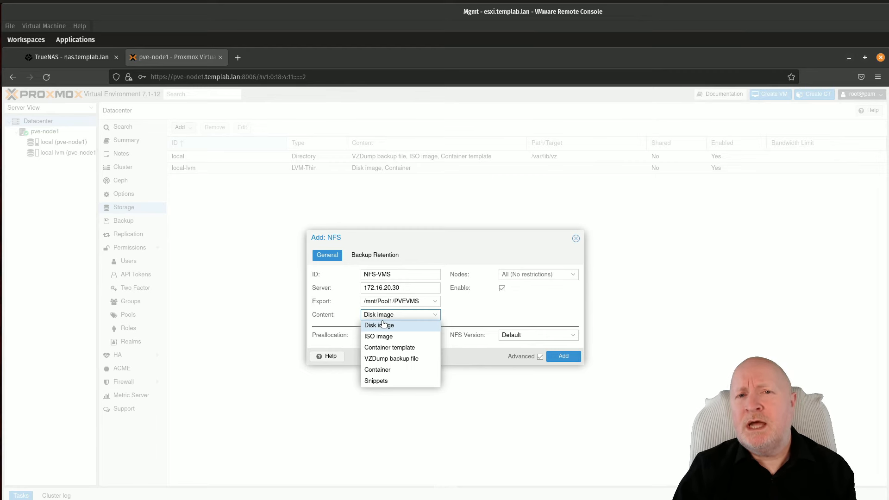
pyautogui.click(402, 370)
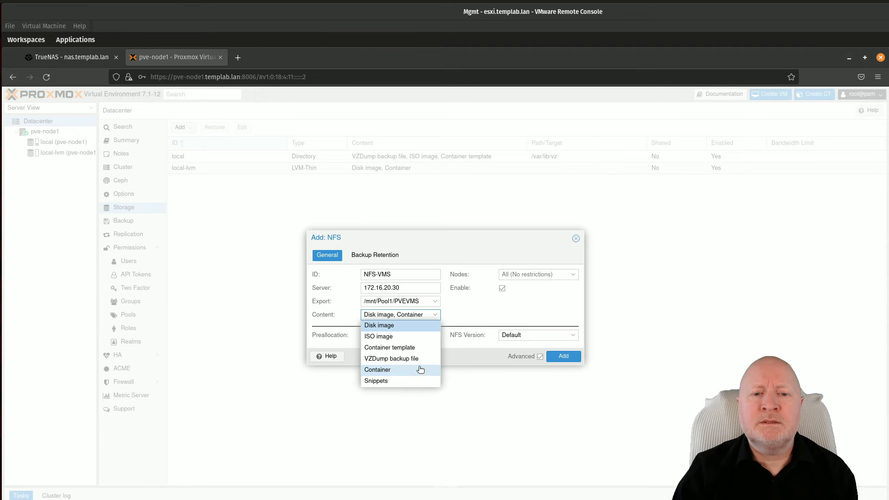
pyautogui.click(420, 370)
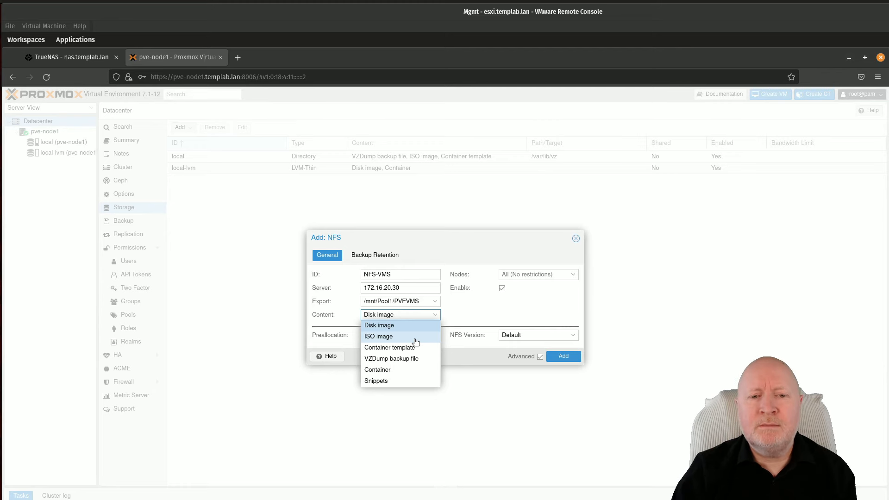
pyautogui.click(406, 371)
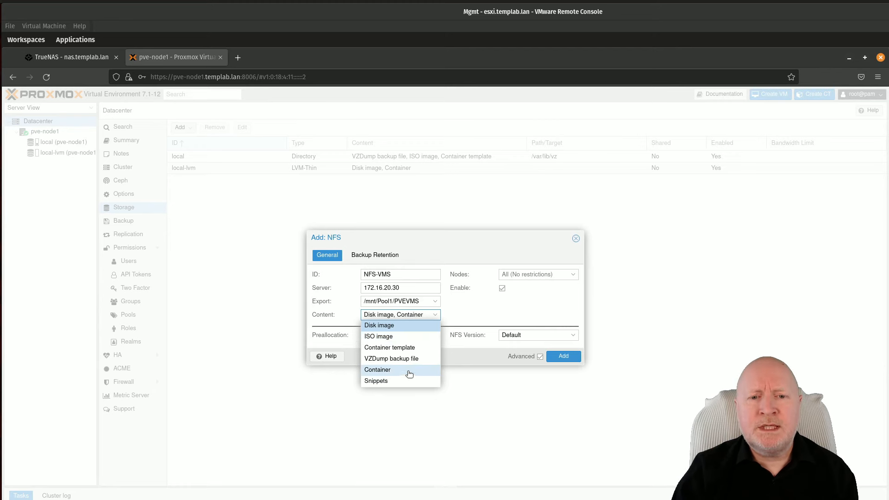
pyautogui.click(522, 308)
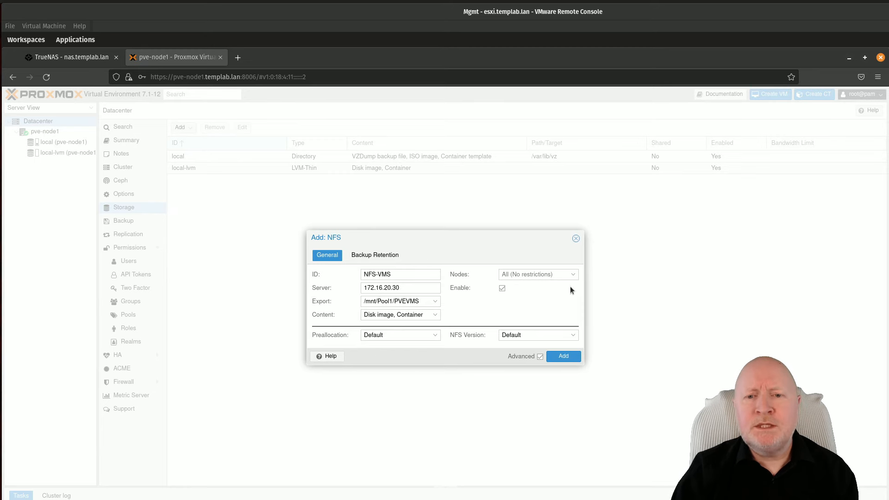
# Examine the available node restrictions and the advanced preallocation and NFS version choices for the new storage, without altering them
pyautogui.click(575, 275)
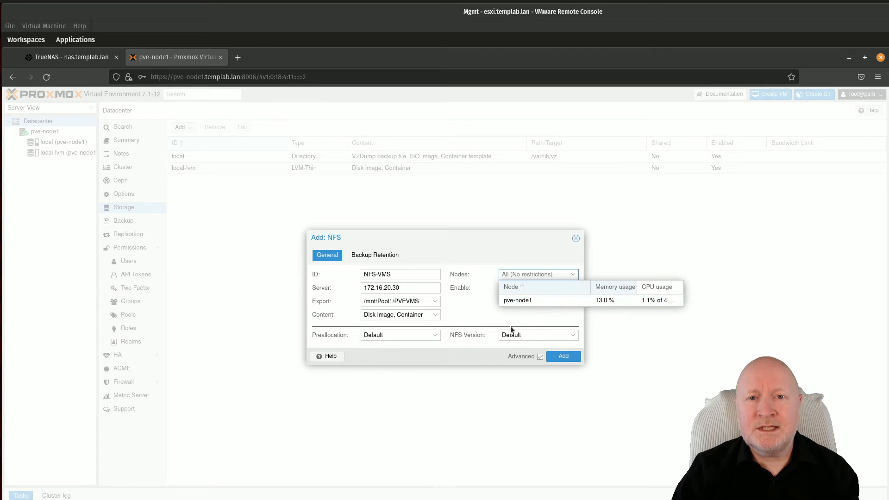
pyautogui.click(478, 305)
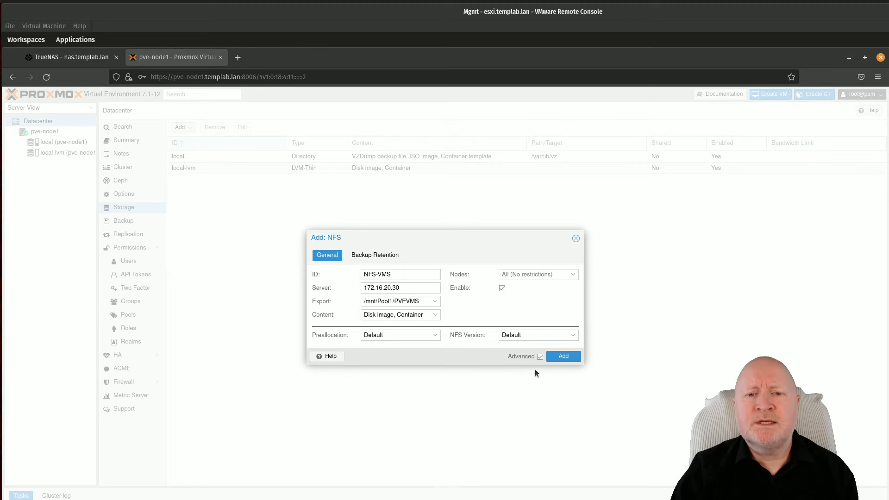
pyautogui.click(540, 356)
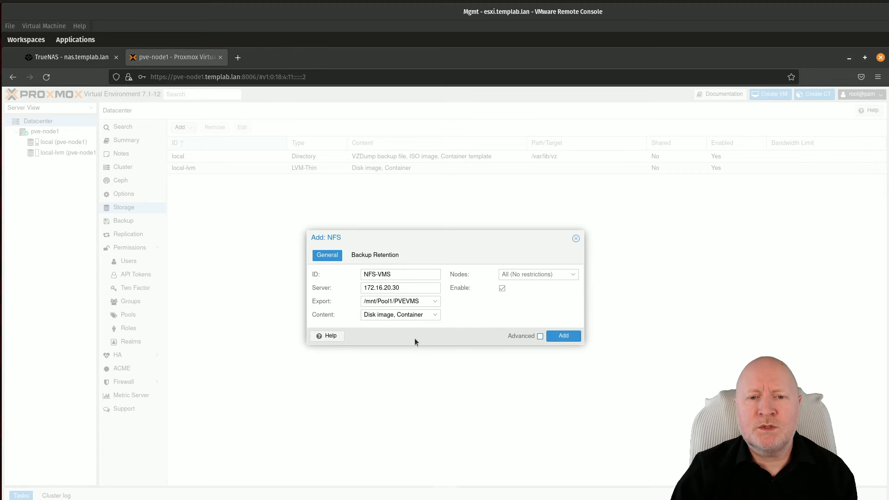
pyautogui.click(540, 336)
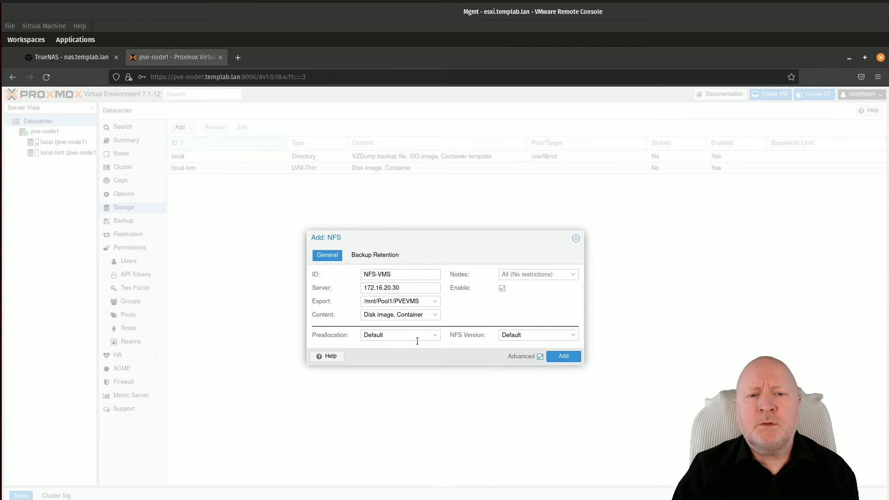
pyautogui.click(435, 335)
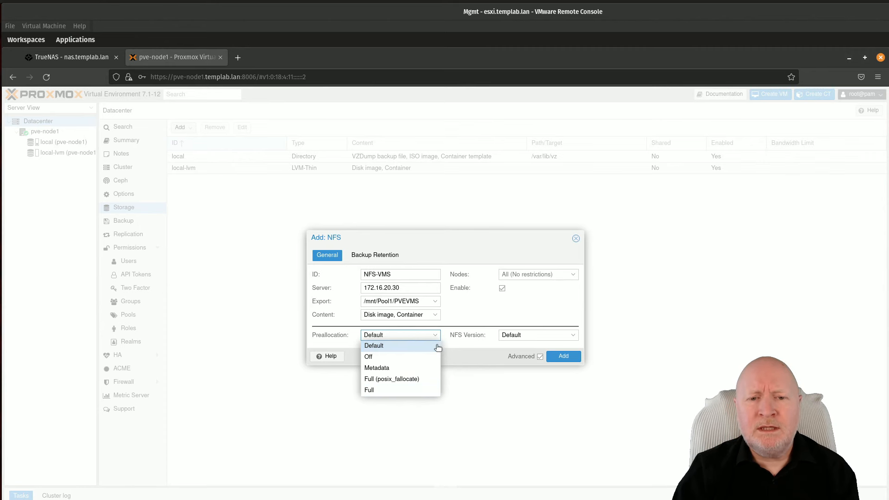
pyautogui.click(459, 345)
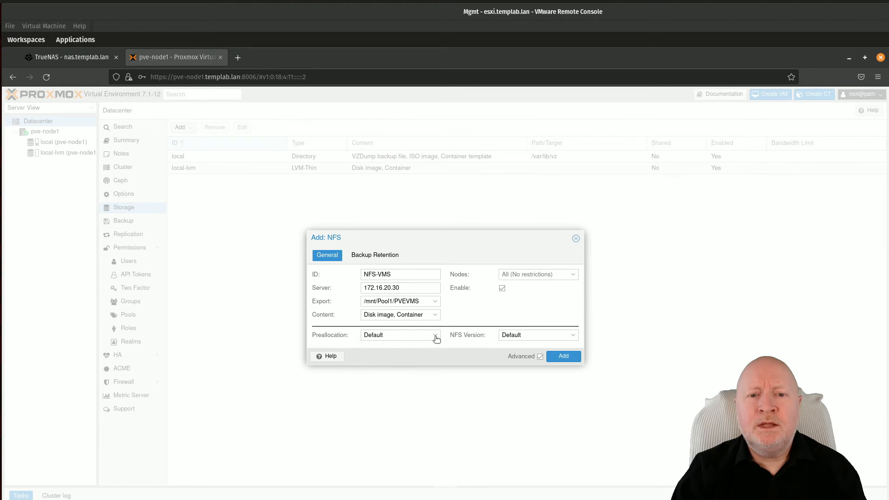
pyautogui.click(435, 335)
pyautogui.click(468, 359)
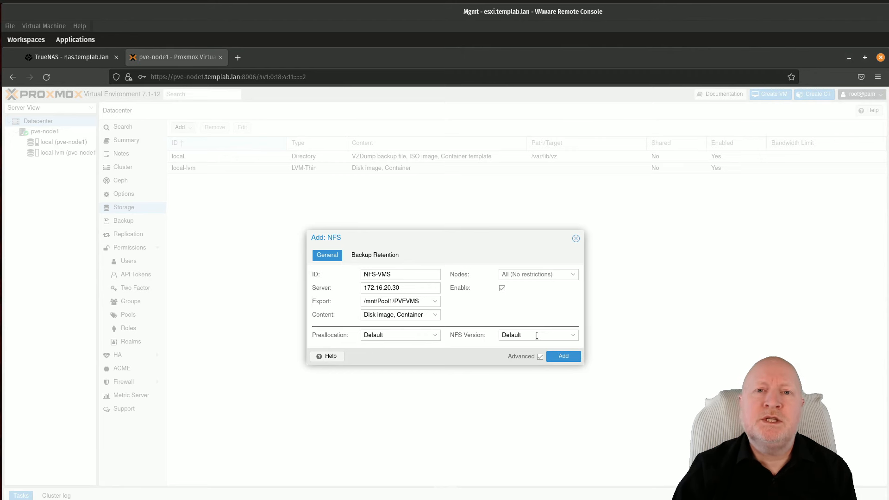
pyautogui.click(572, 336)
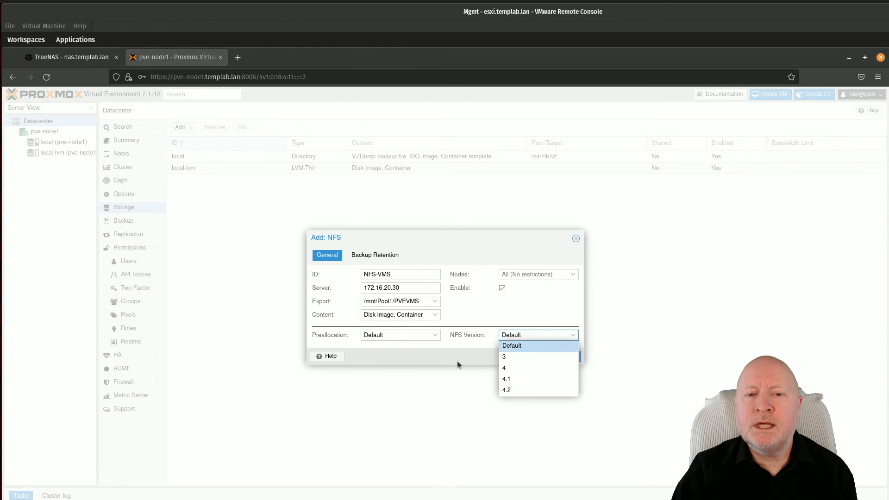
pyautogui.click(473, 351)
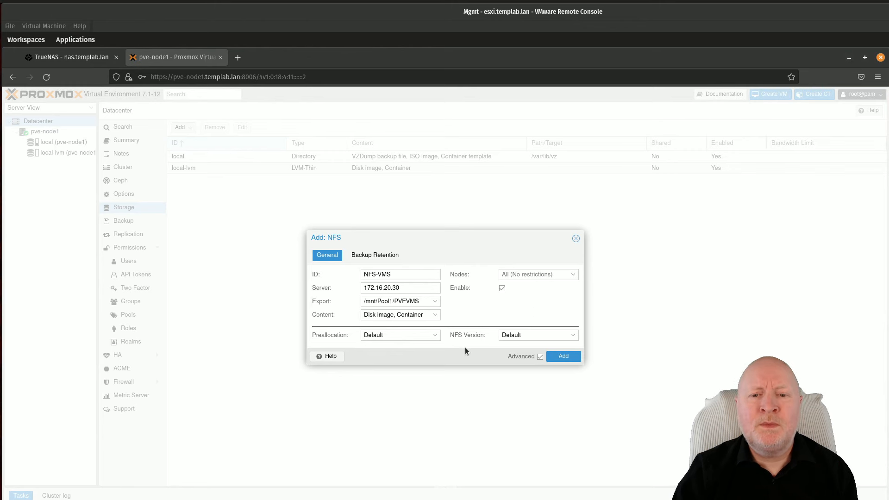
pyautogui.click(574, 335)
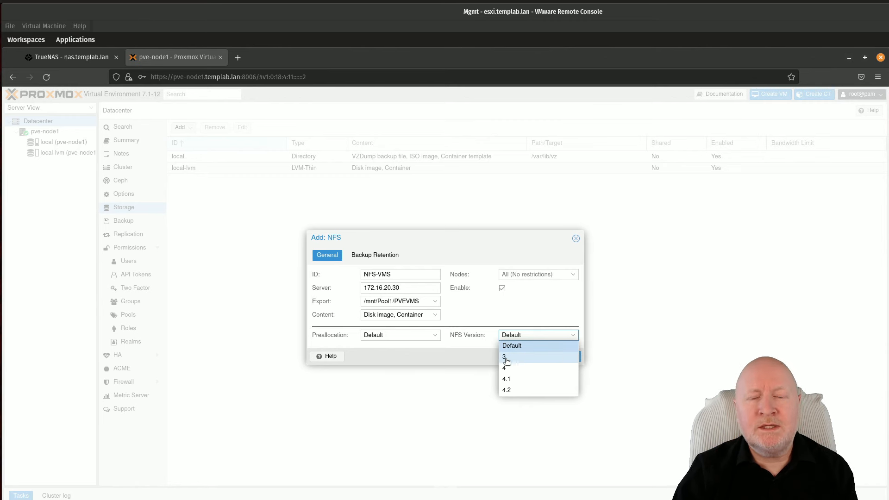
pyautogui.click(470, 359)
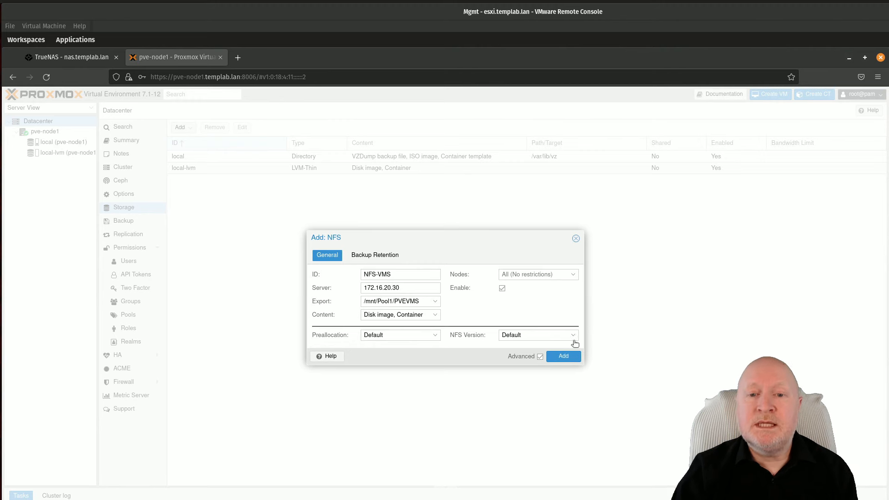
# Add the configured NFS-VMS storage to the datacenter
pyautogui.click(573, 358)
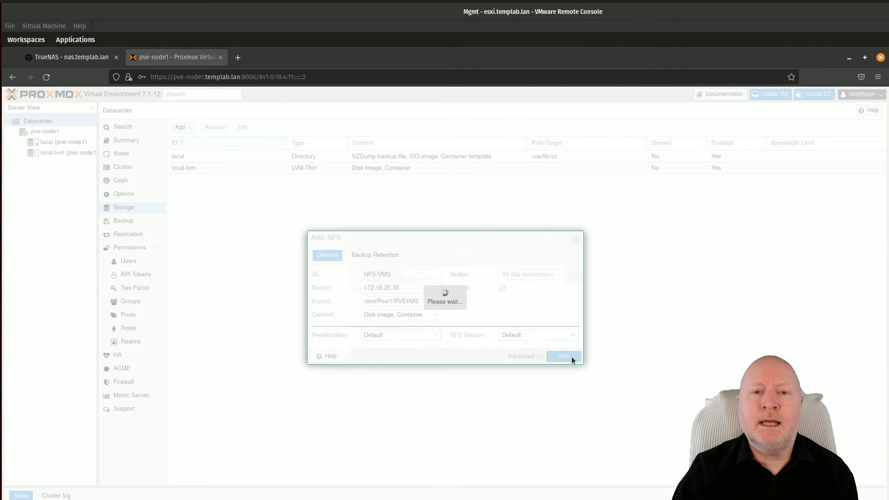